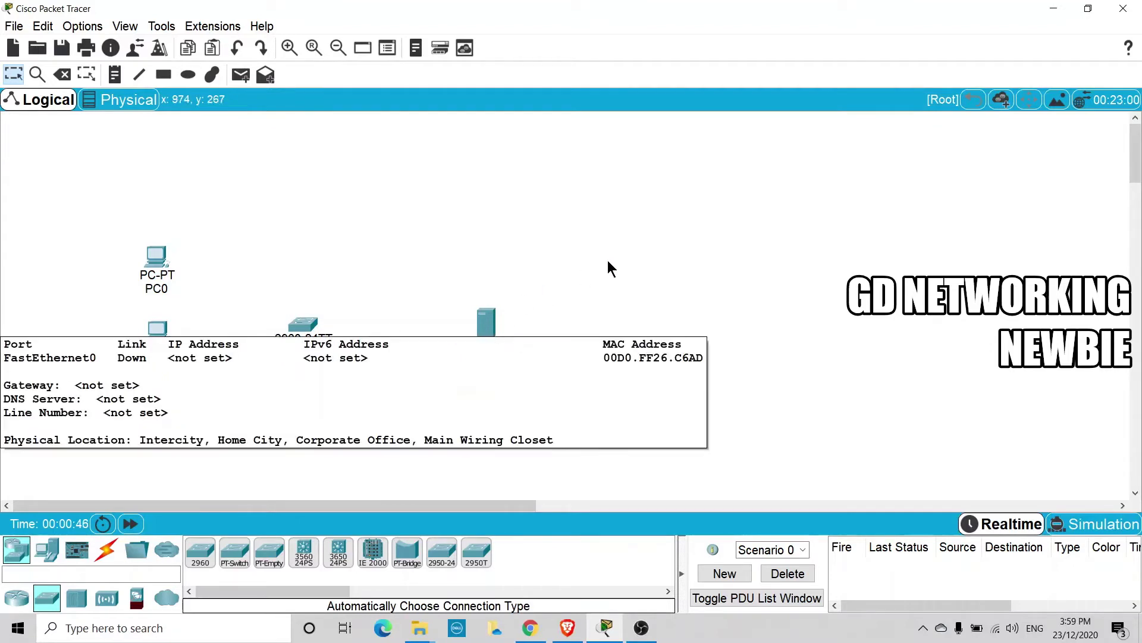
# - Set Server0's IP configuration to 192.168.10.1 with subnet mask 255.255.255.0
pyautogui.click(492, 323)
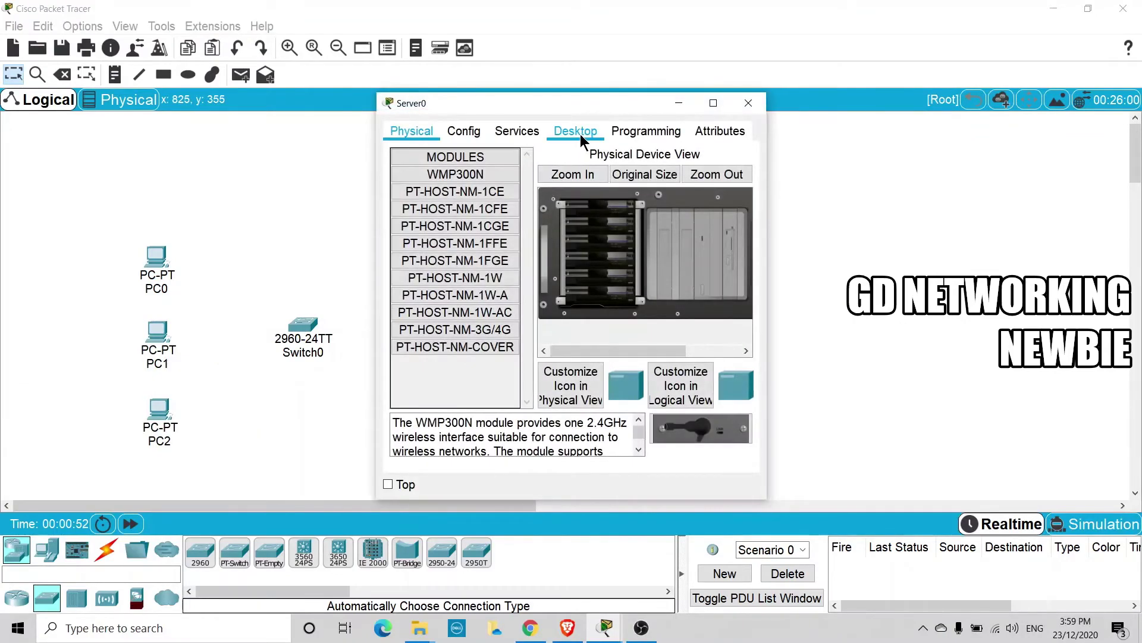
pyautogui.click(578, 134)
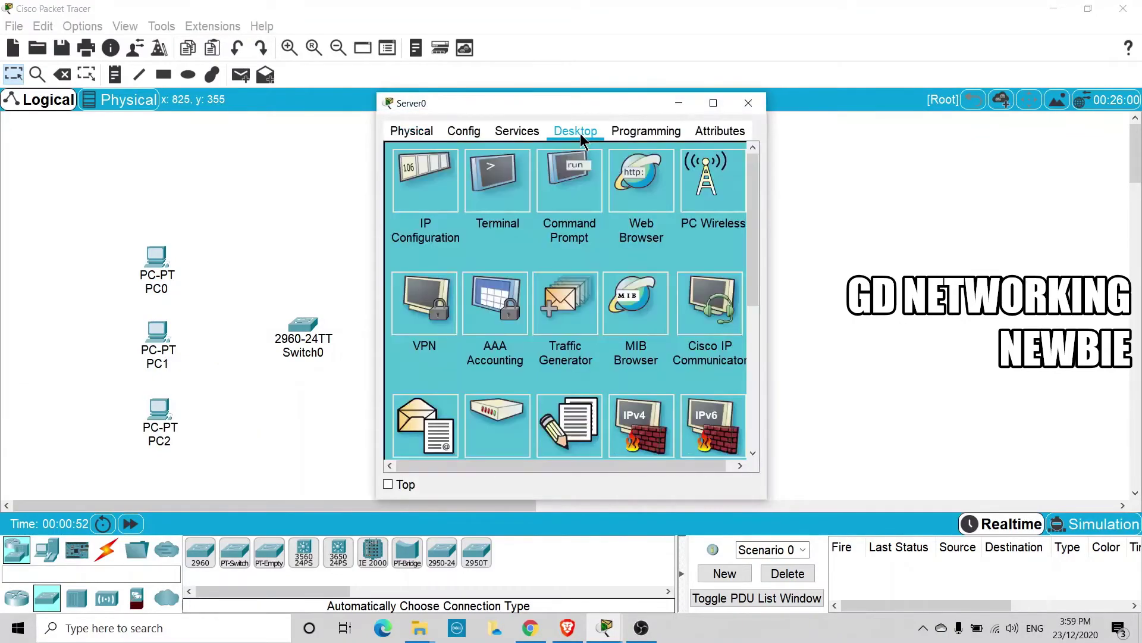
pyautogui.click(426, 178)
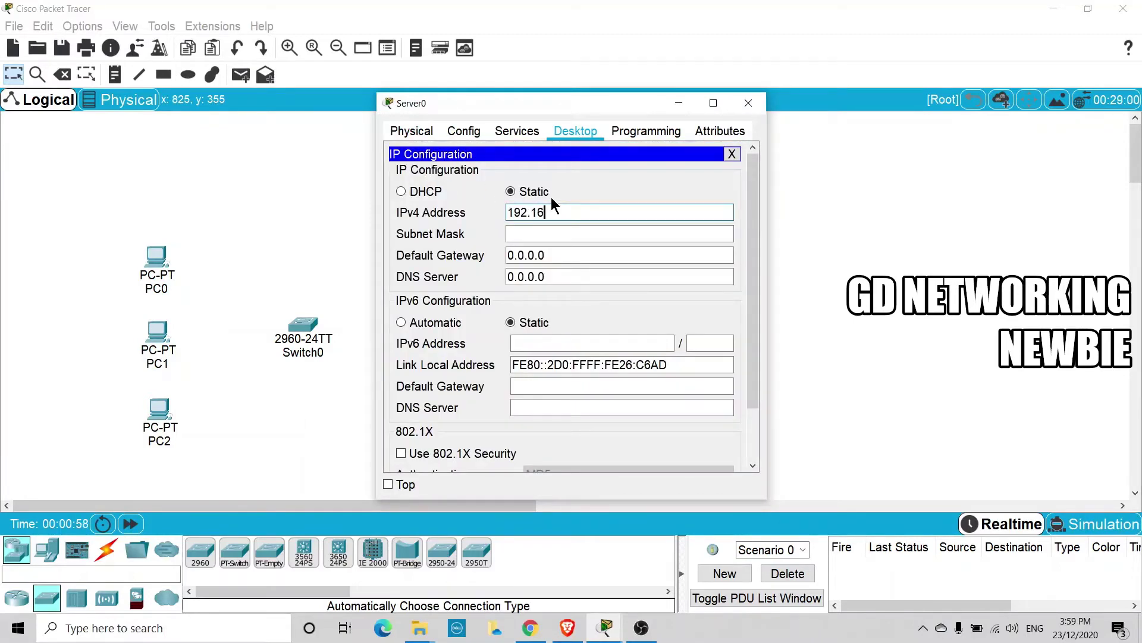
pyautogui.write('192.168.10.1')
pyautogui.click(533, 234)
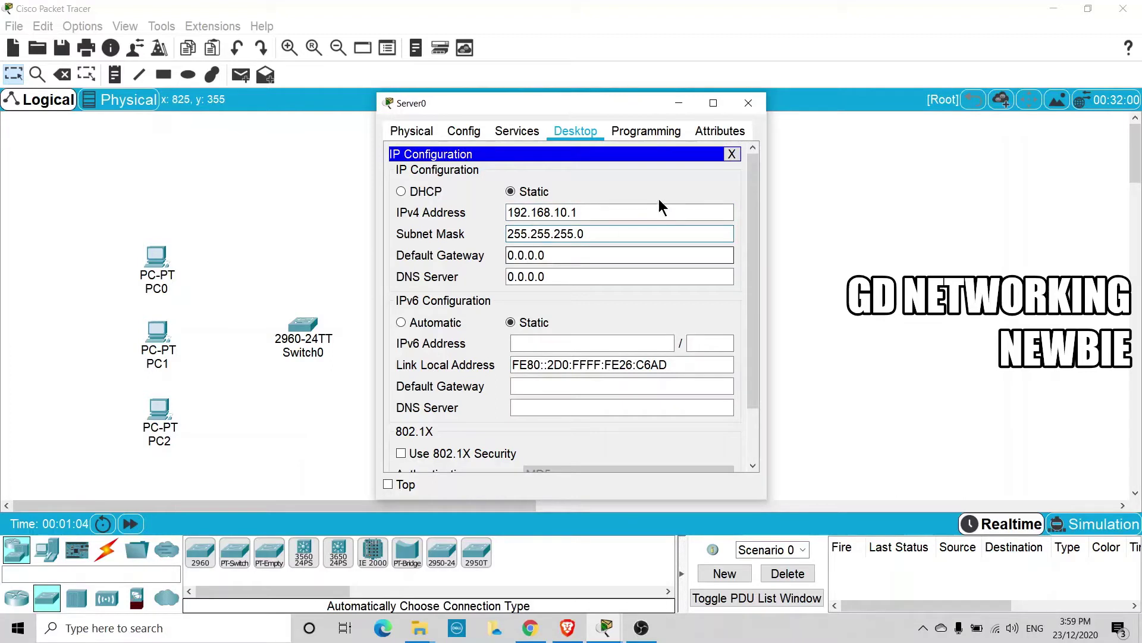
# - Close the IP settings and bring up Server0's Services page
pyautogui.click(732, 155)
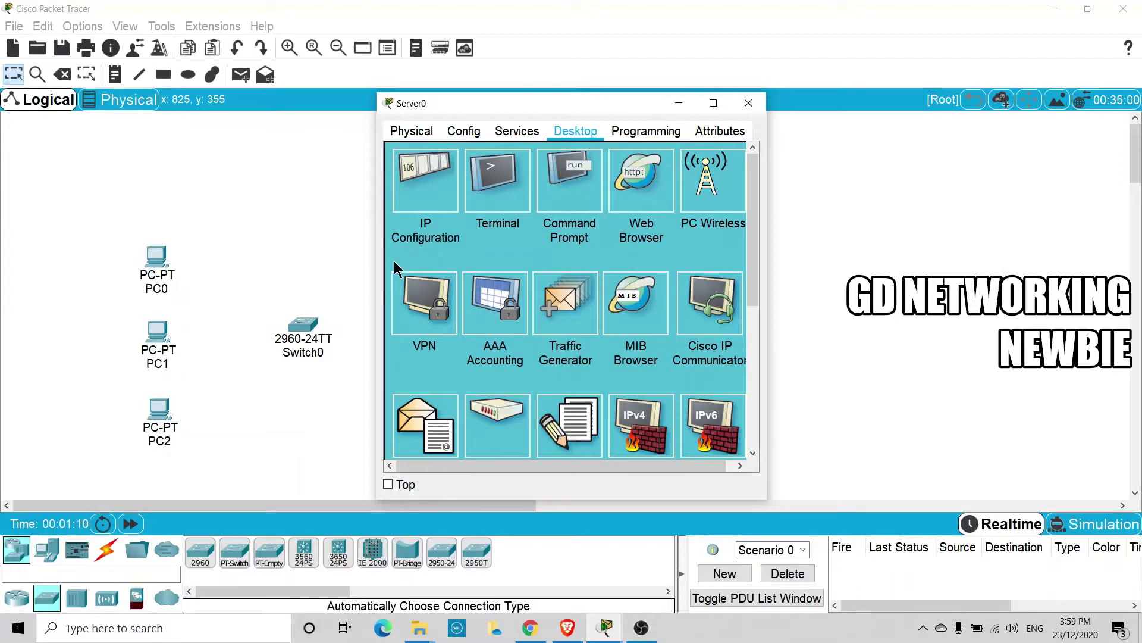
pyautogui.moveTo(530, 109)
pyautogui.mouseDown()
pyautogui.moveTo(497, 366)
pyautogui.moveTo(513, 121)
pyautogui.mouseUp()
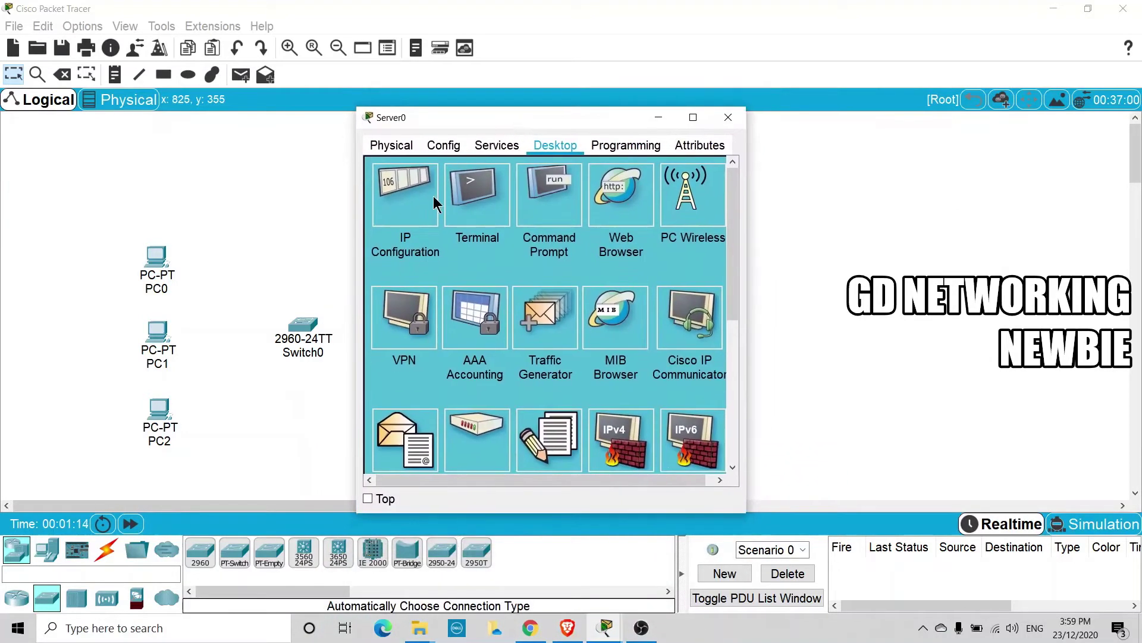
pyautogui.click(492, 150)
# - Show the DHCP service for serverPool and select its pool name and default gateway fields
pyautogui.moveTo(350, 281); pyautogui.dragTo(90, 281)
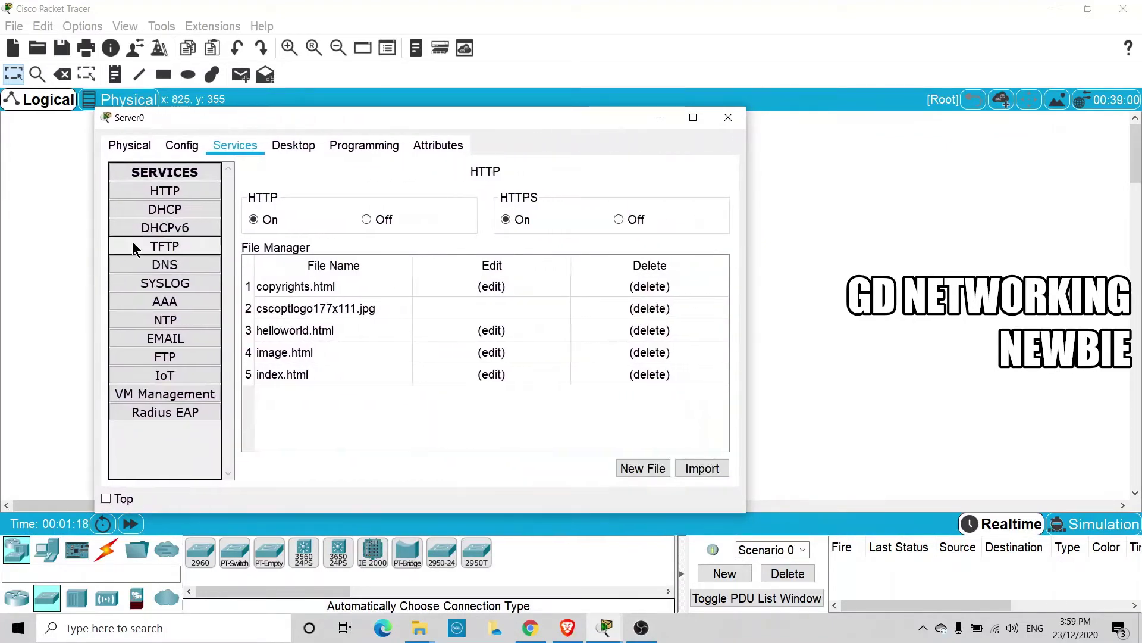
pyautogui.click(184, 213)
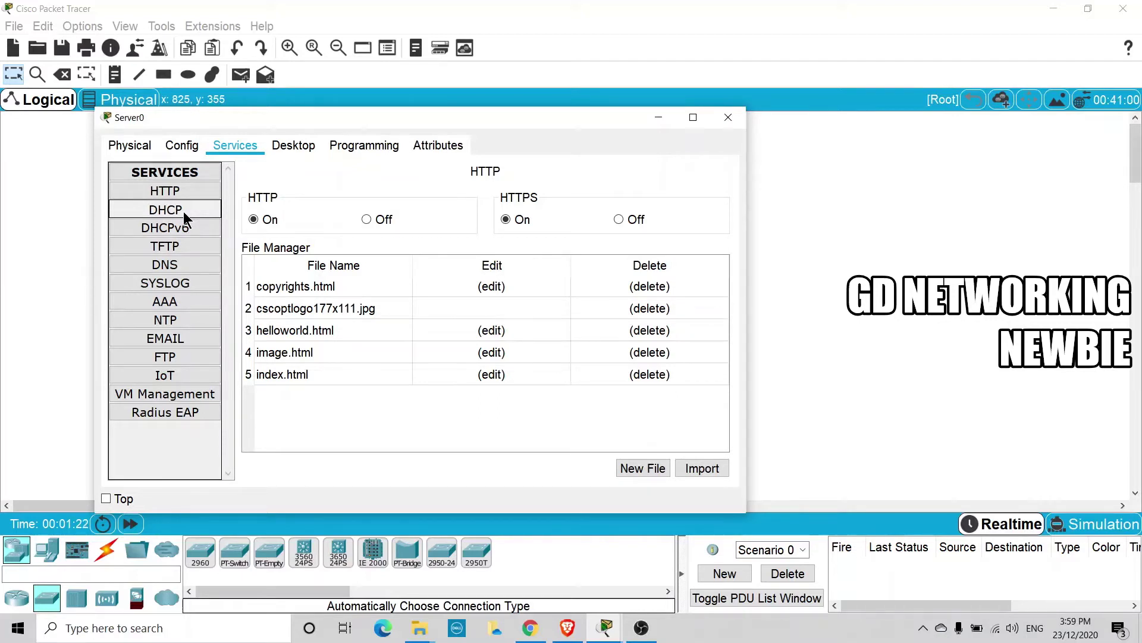
pyautogui.moveTo(95, 268); pyautogui.dragTo(37, 266)
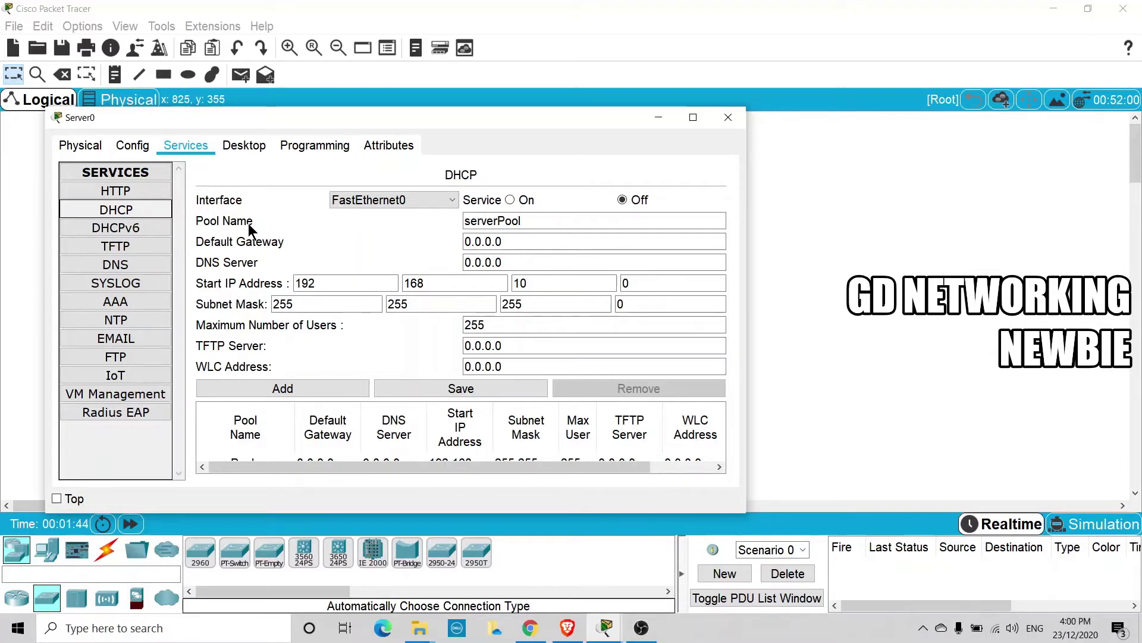
pyautogui.click(515, 222)
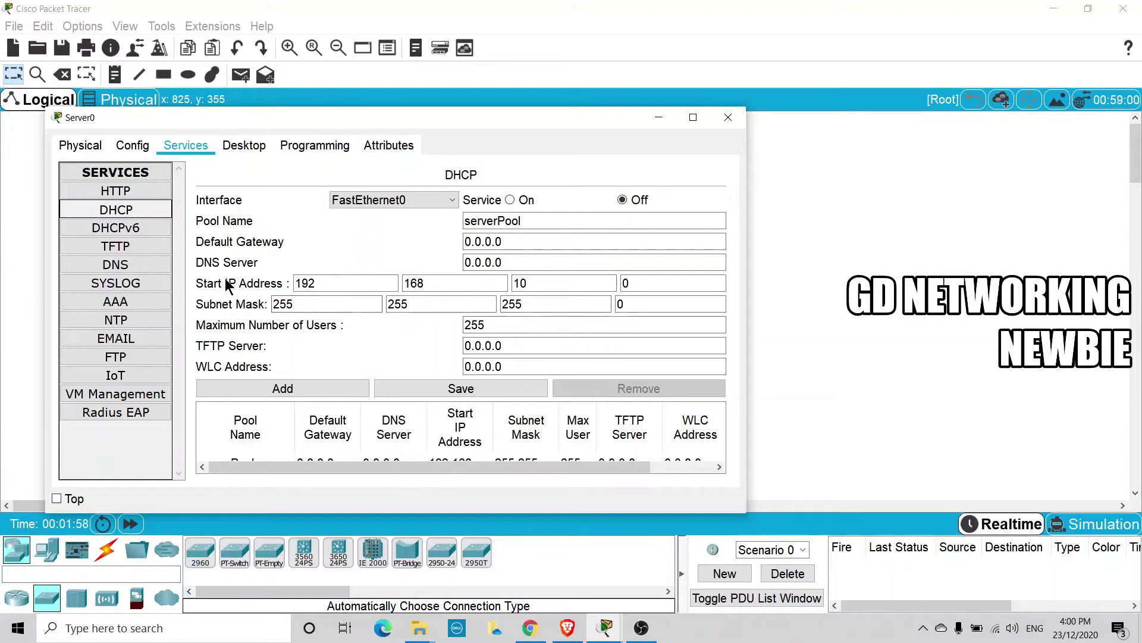
pyautogui.click(504, 241)
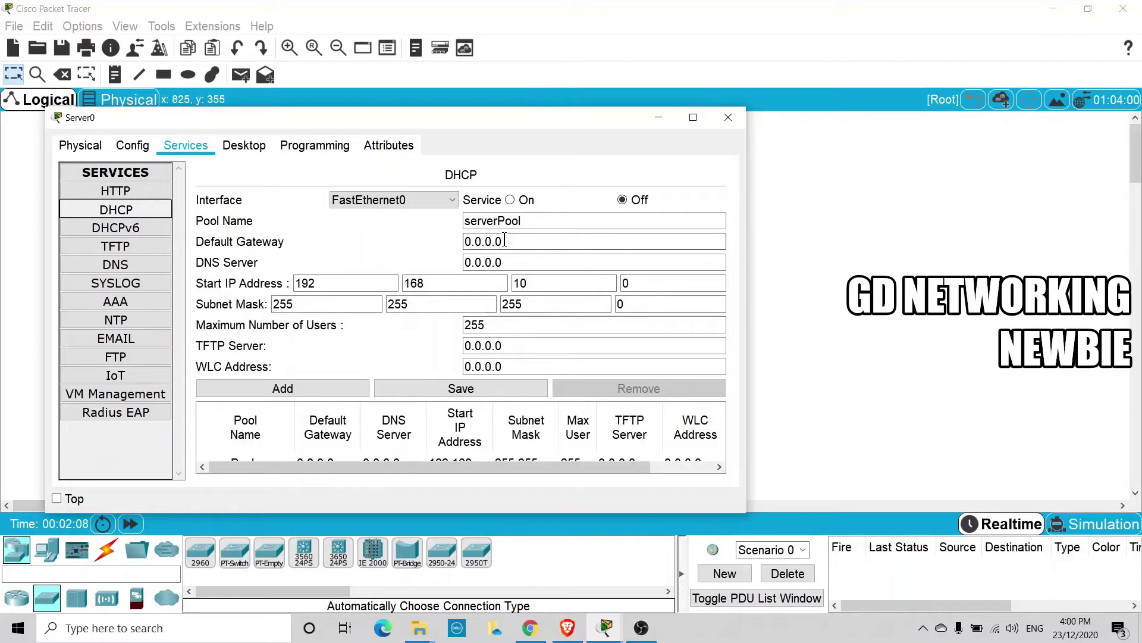
# - Replace the default gateway with 192.168.10.10, DNS with 1.1.1.1, and the last start-address octet with 11
pyautogui.tripleClick(505, 241)
pyautogui.write('19')
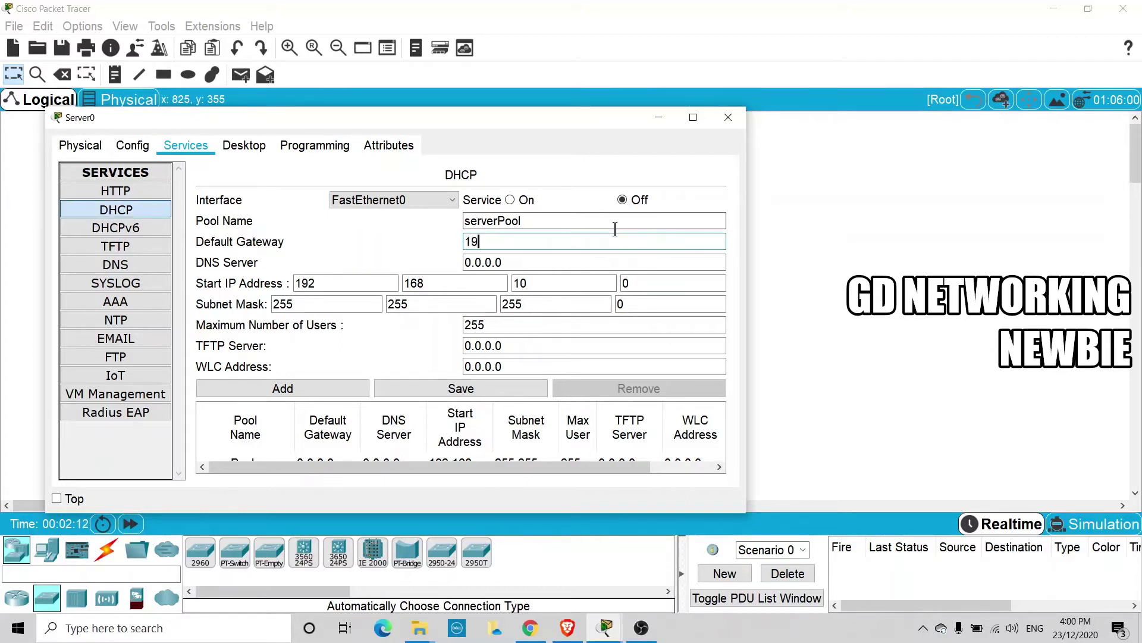
pyautogui.write('2.168.10.10')
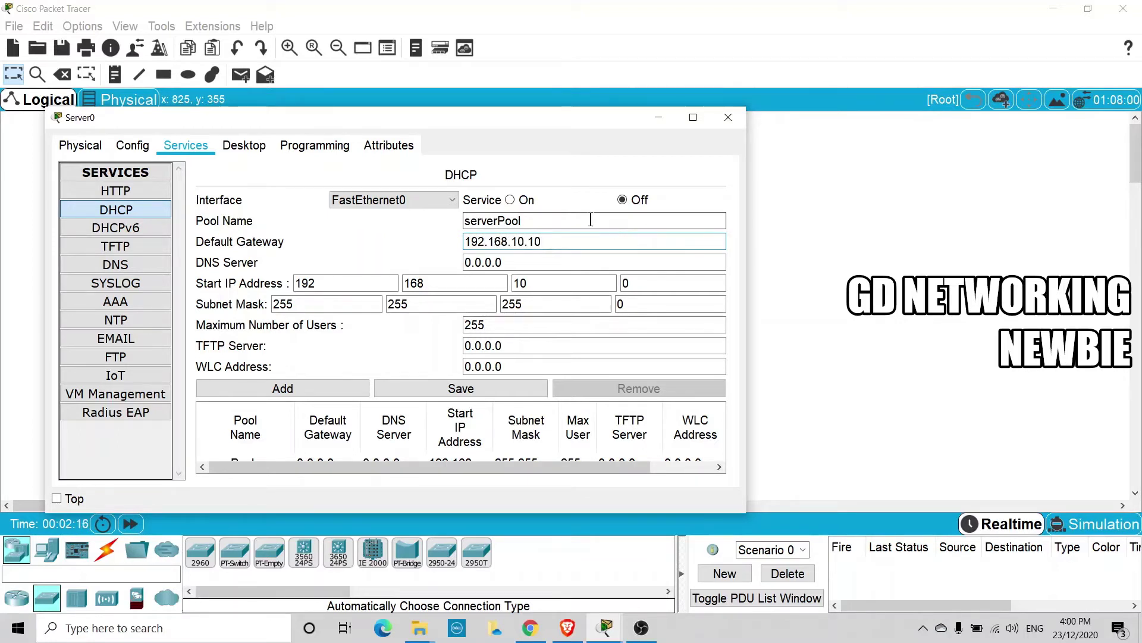
pyautogui.moveTo(533, 262); pyautogui.dragTo(439, 263)
pyautogui.write('1.1.1.1')
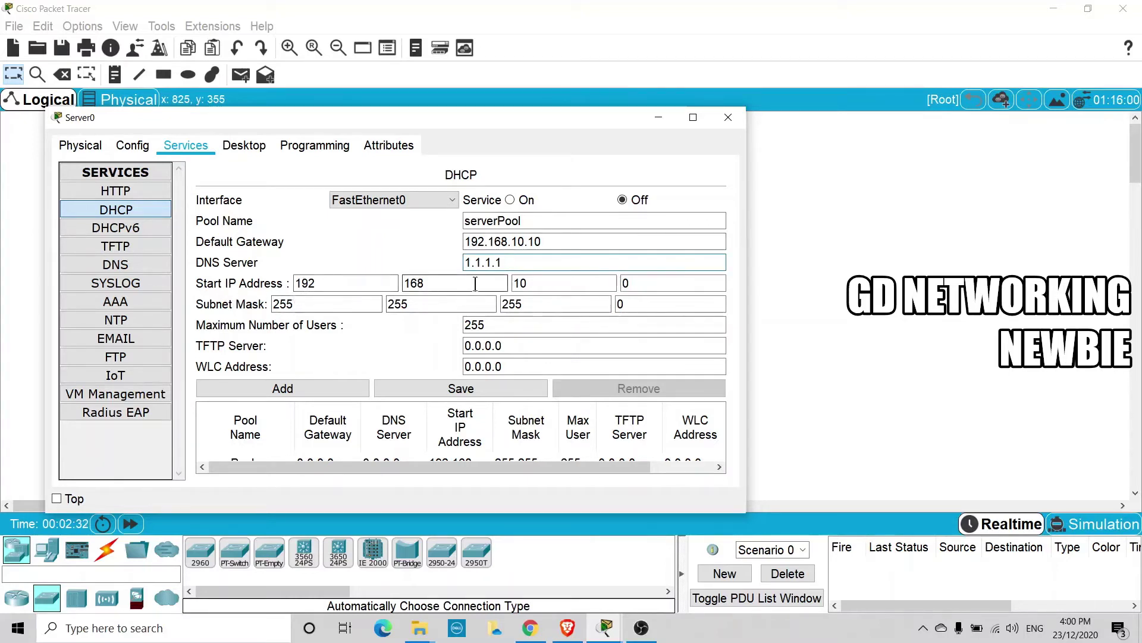
pyautogui.doubleClick(625, 283)
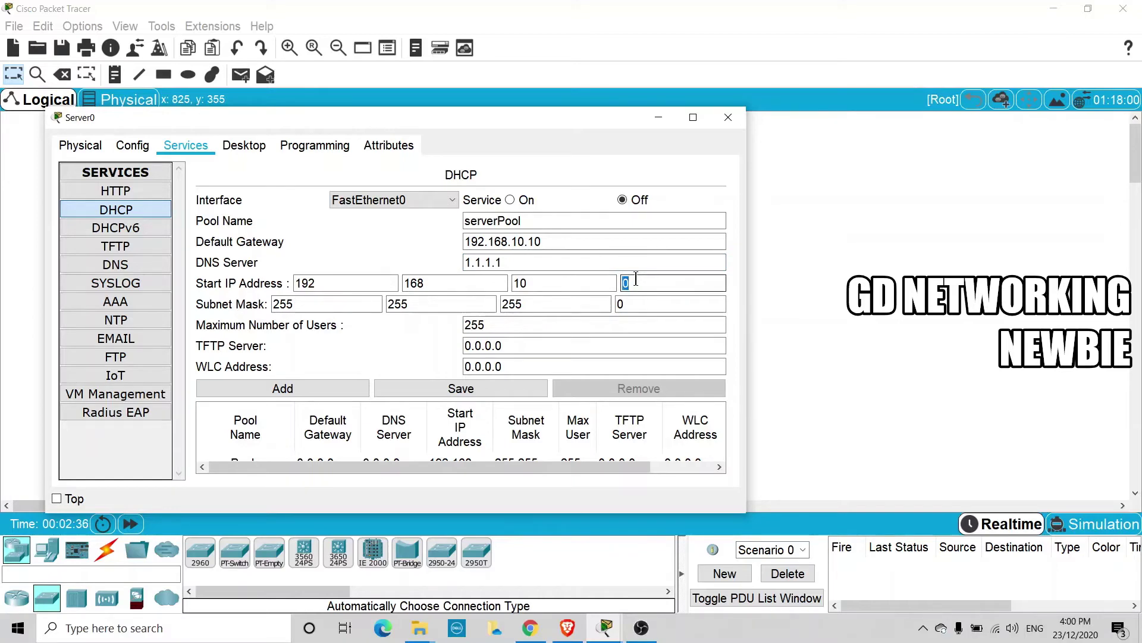
pyautogui.write('11')
pyautogui.moveTo(560, 124); pyautogui.dragTo(537, 132)
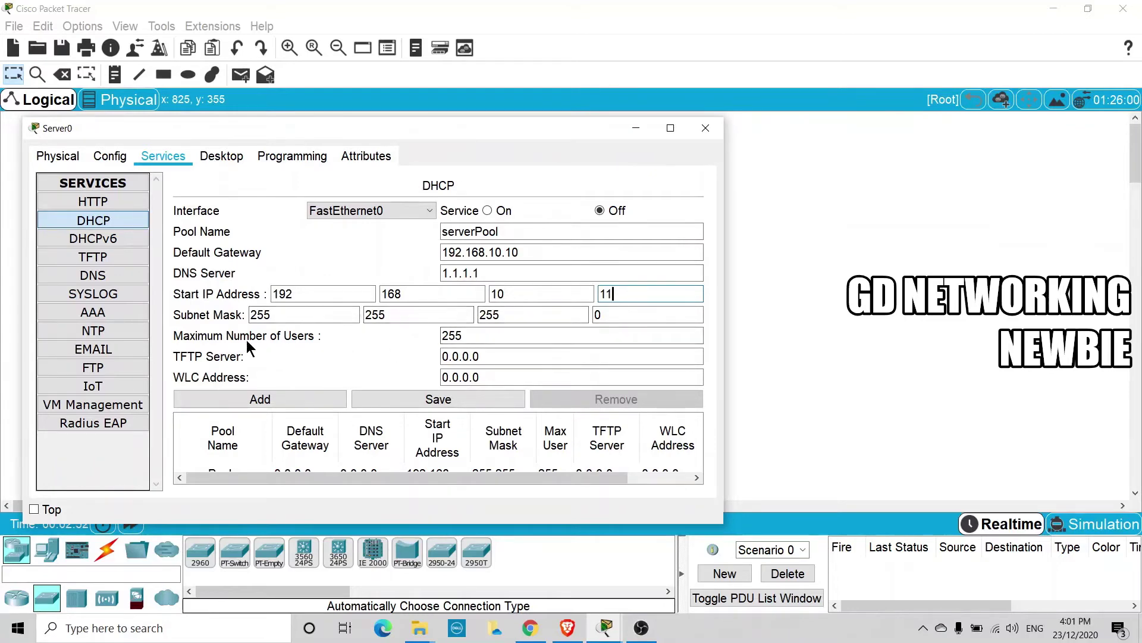
# - Set maximum users to 10, turn DHCP service on, save serverPool, and enlarge the window
pyautogui.doubleClick(471, 339)
pyautogui.write('10')
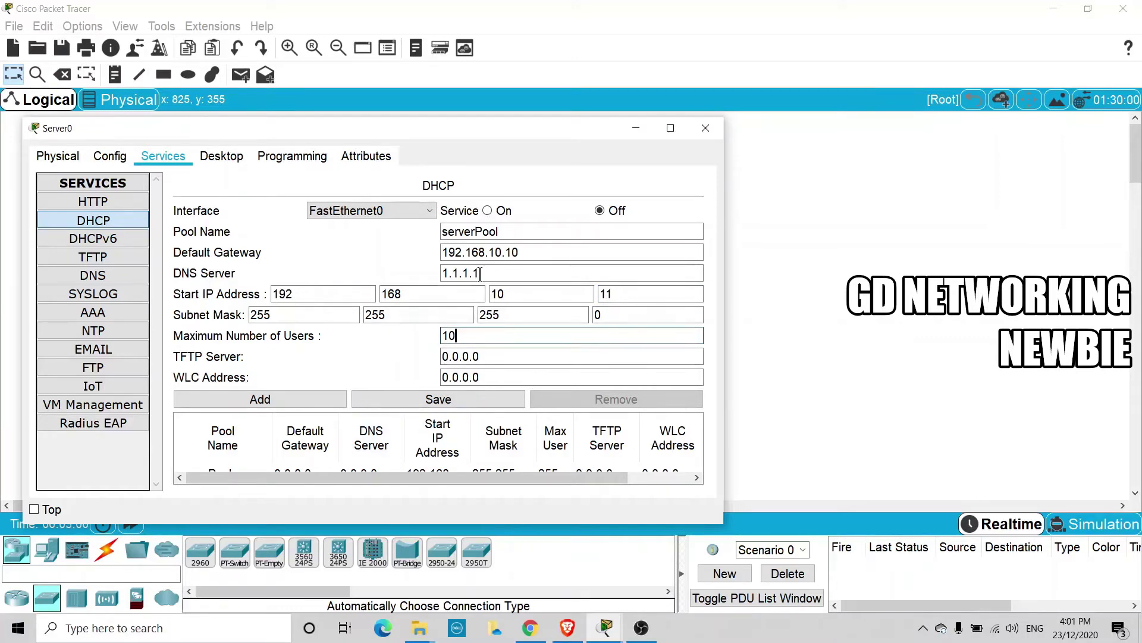
pyautogui.moveTo(514, 132); pyautogui.dragTo(519, 108)
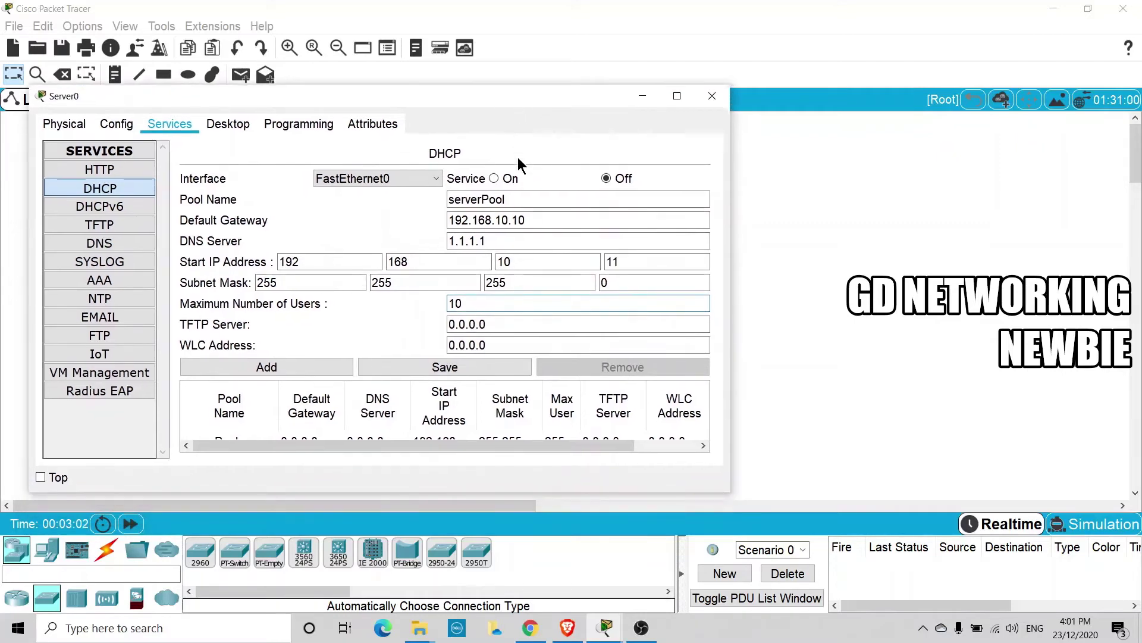
pyautogui.click(494, 178)
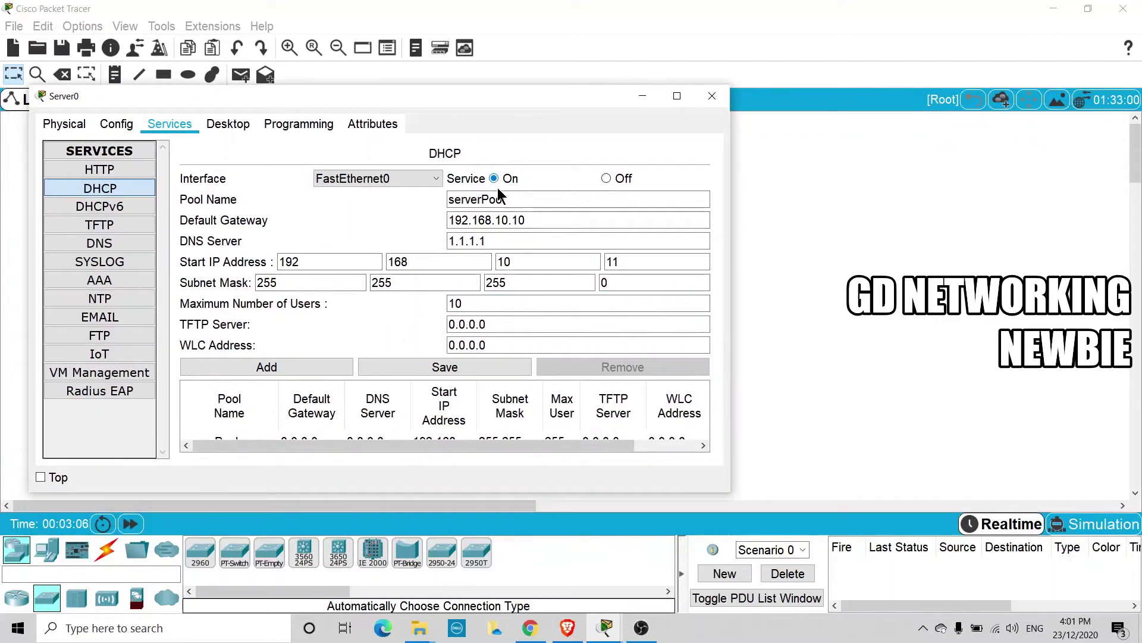
pyautogui.click(480, 366)
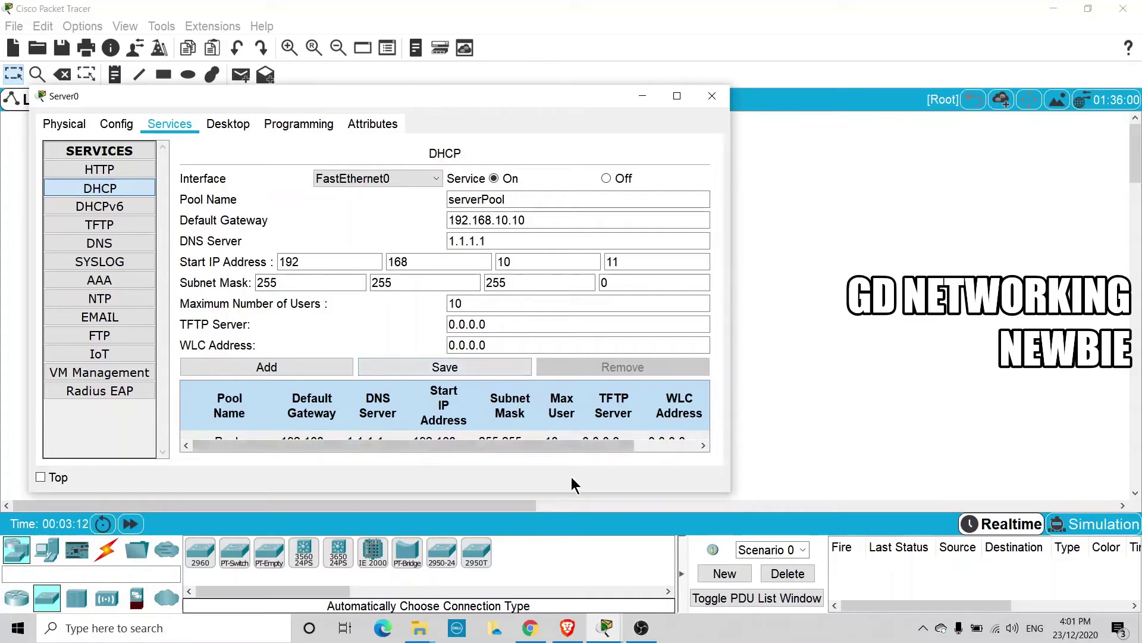
pyautogui.moveTo(538, 492); pyautogui.dragTo(537, 576)
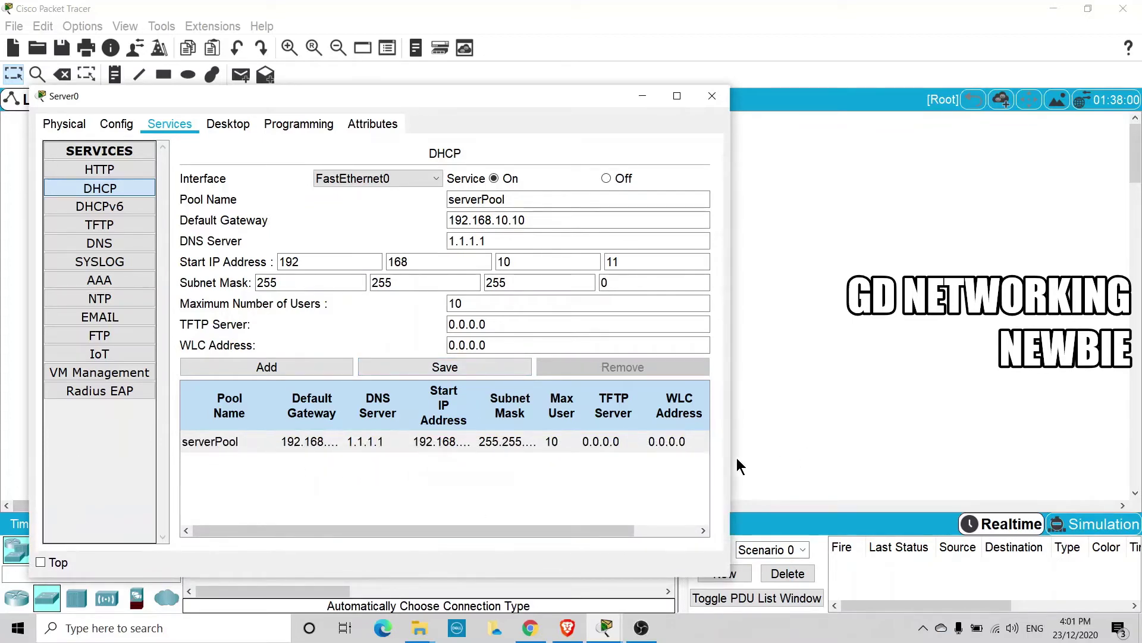
pyautogui.moveTo(734, 456); pyautogui.dragTo(919, 456)
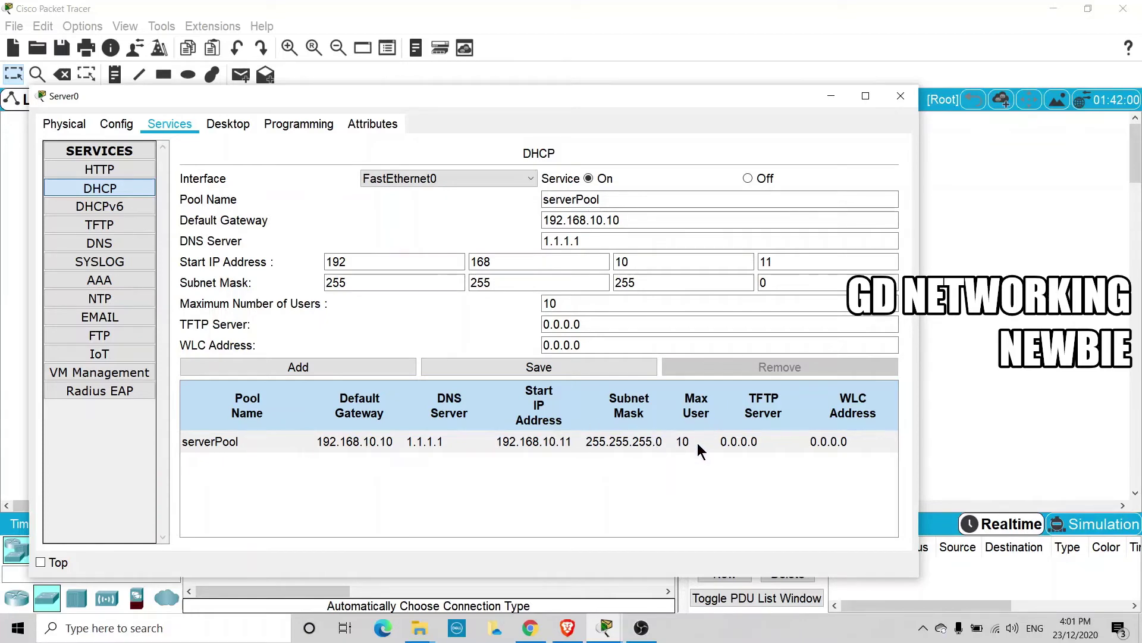
# - Close Server0's window and pick the automatic connection cable type
pyautogui.click(900, 96)
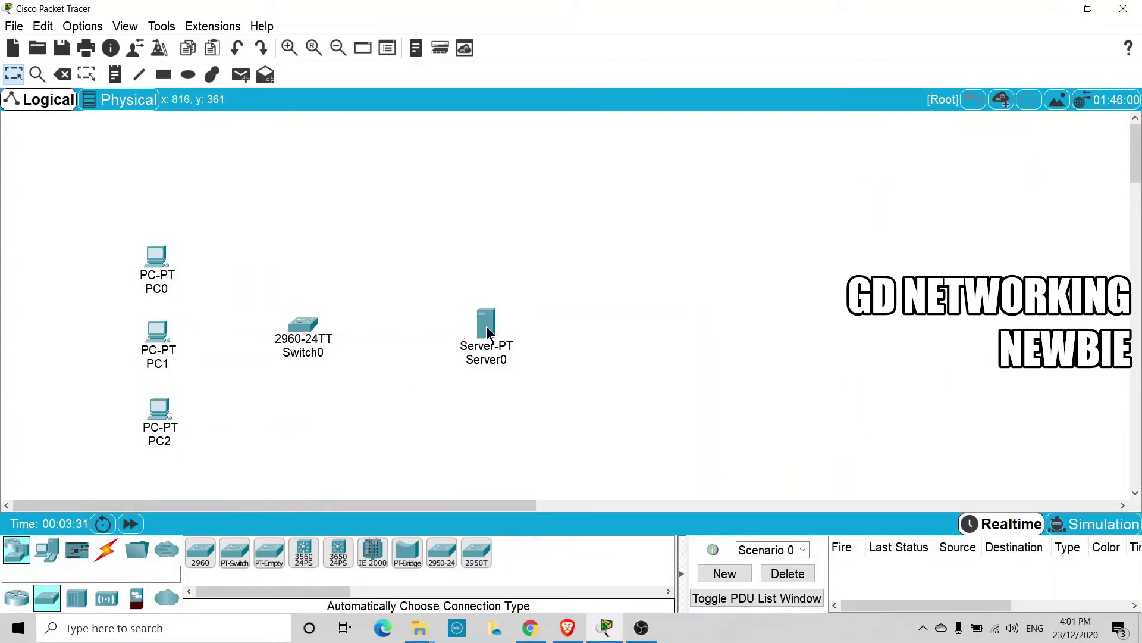
pyautogui.click(111, 557)
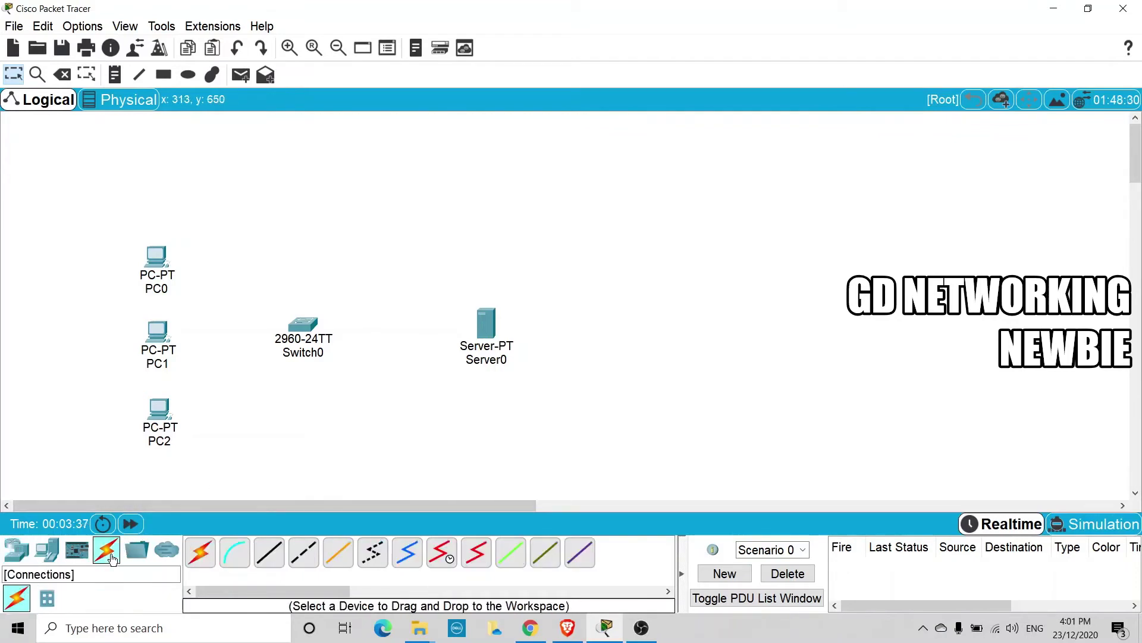
pyautogui.click(203, 560)
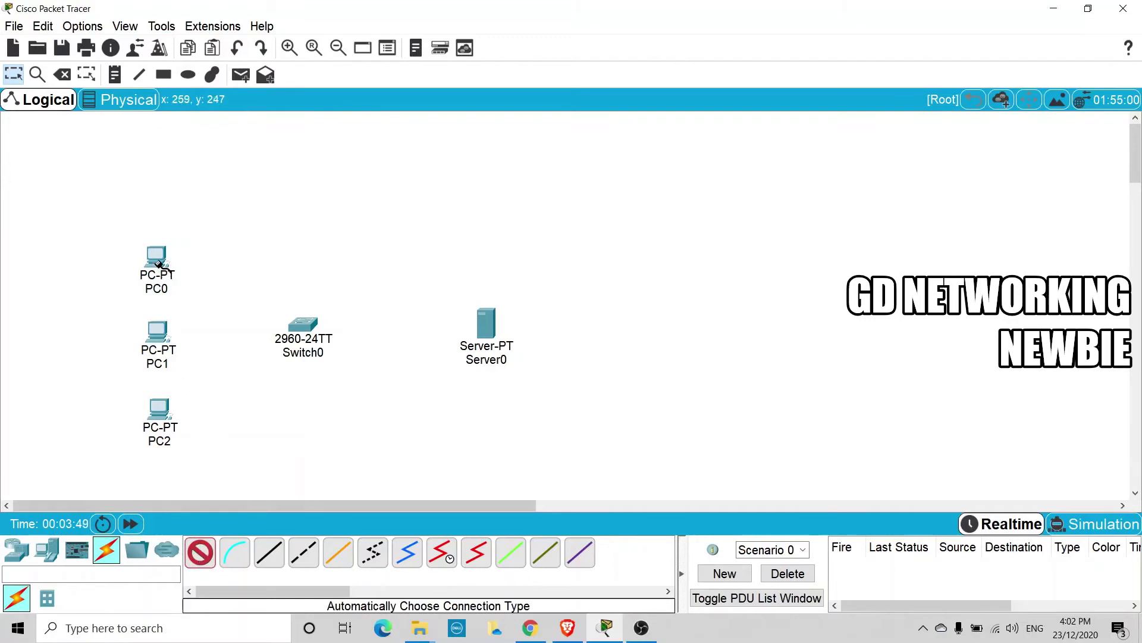
# - Cable PC1, PC2 and Server0 to Switch0 ports Fa0/2, Fa0/3 and Fa0/4
pyautogui.click(304, 327)
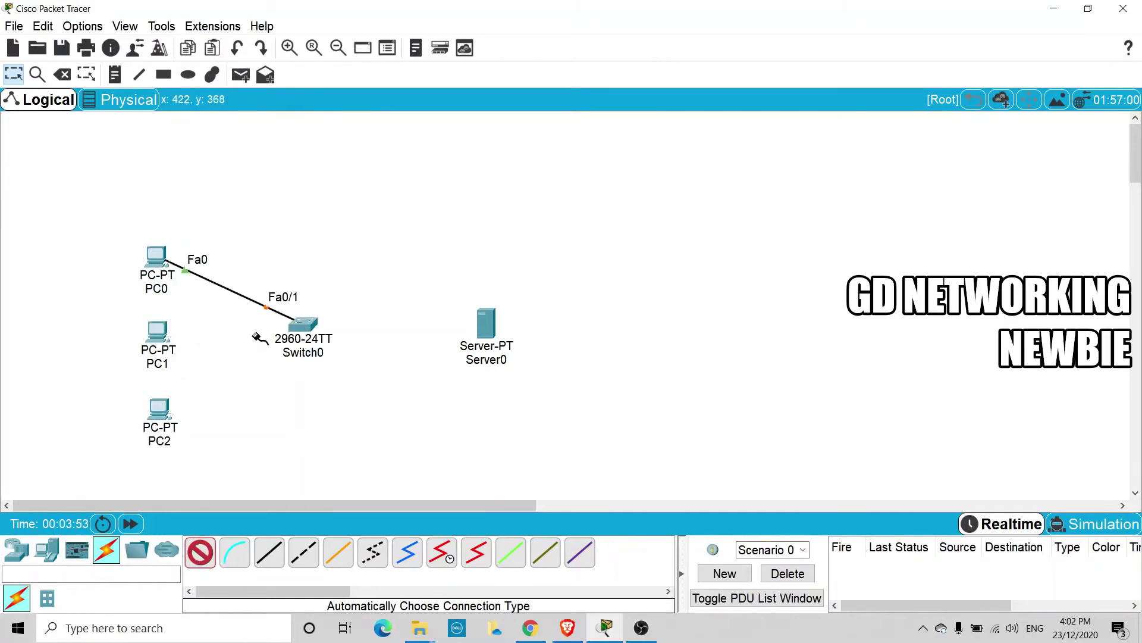
pyautogui.click(303, 328)
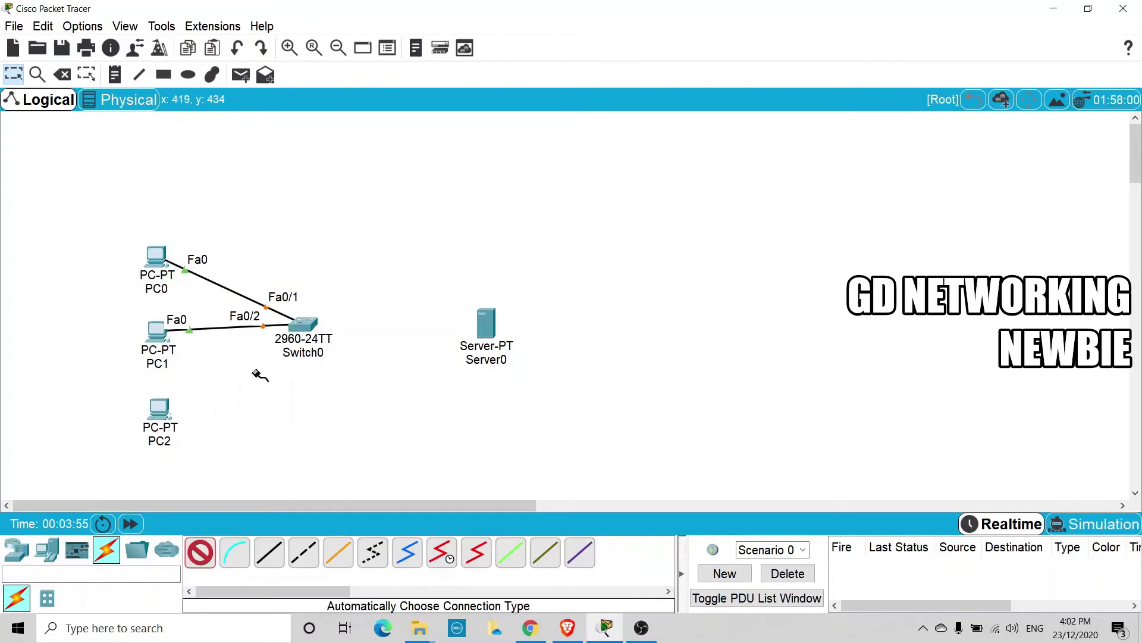
pyautogui.click(304, 326)
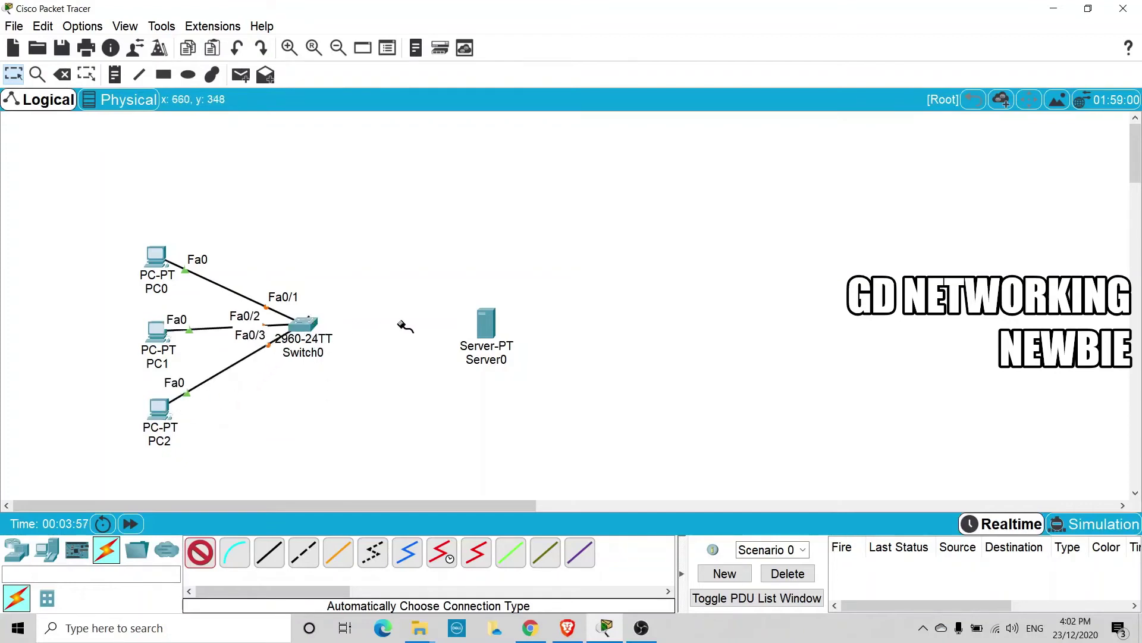
pyautogui.click(488, 328)
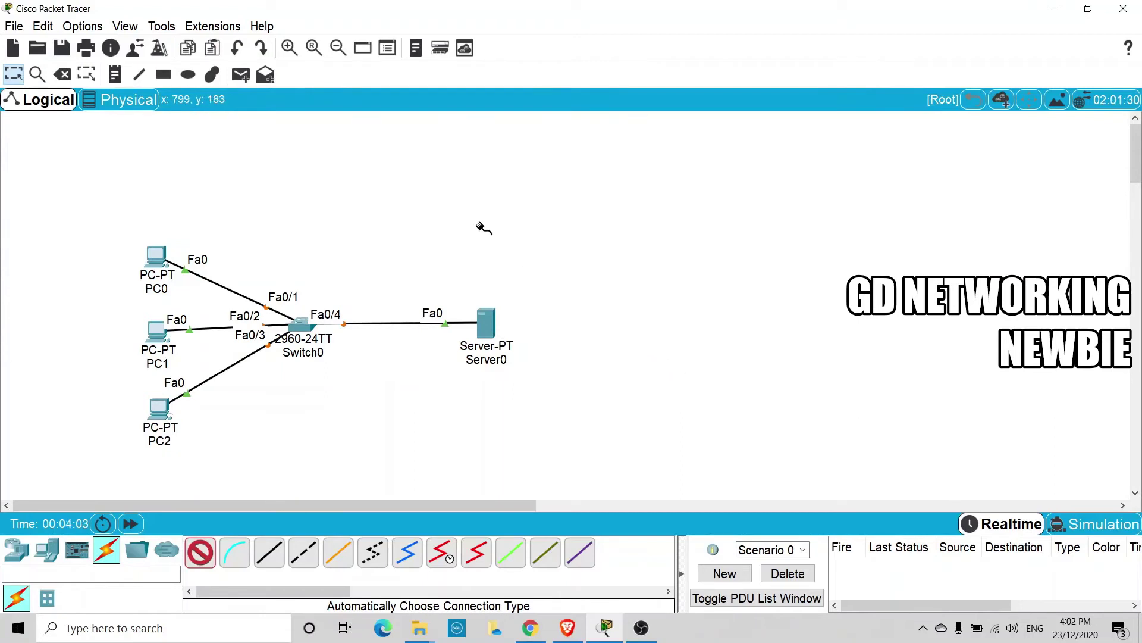
pyautogui.press('Escape')
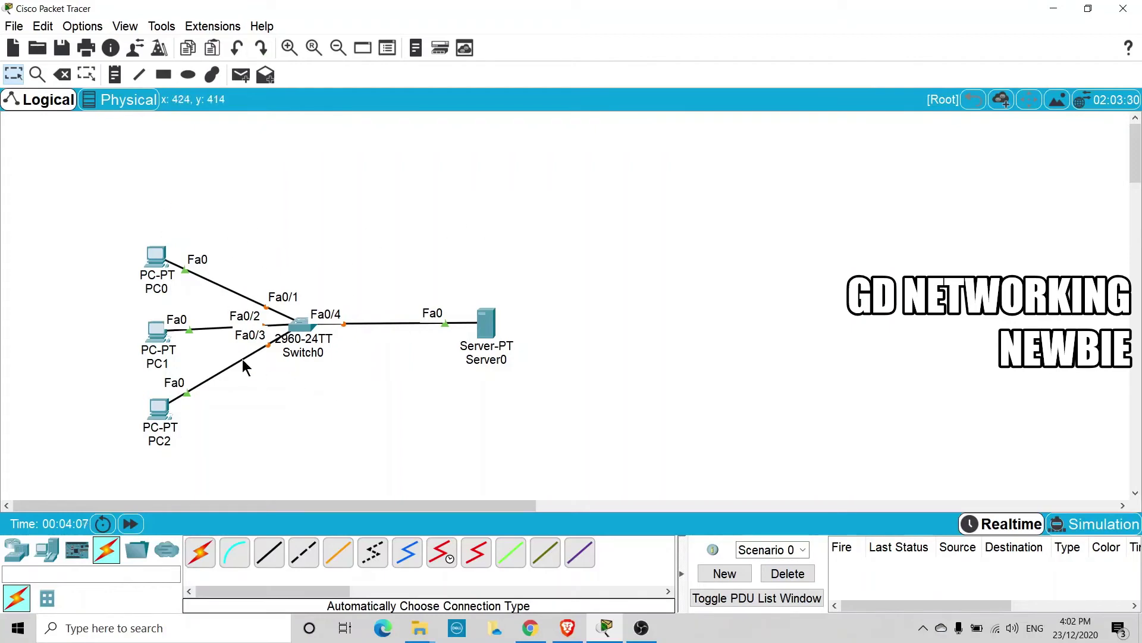
# - Fast-forward simulation time until all switch links turn green
pyautogui.click(130, 524)
pyautogui.click(131, 524)
pyautogui.click(131, 524)
# - Switch PC0's IP configuration to DHCP, receiving 192.168.10.11 with gateway 192.168.10.10
pyautogui.click(167, 258)
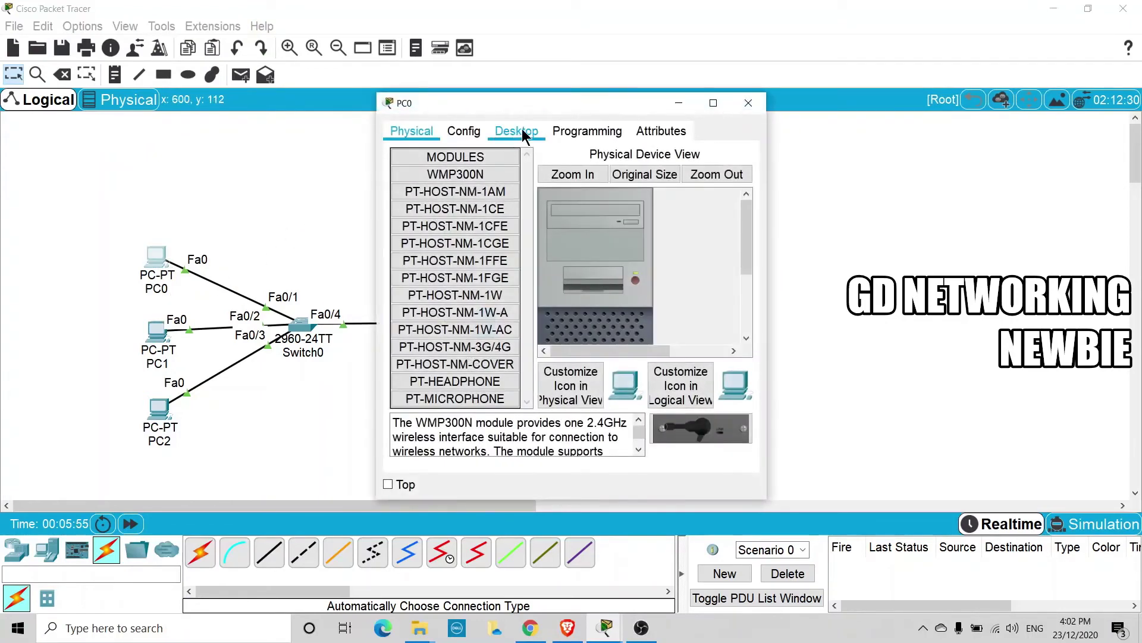
pyautogui.click(517, 131)
pyautogui.click(427, 185)
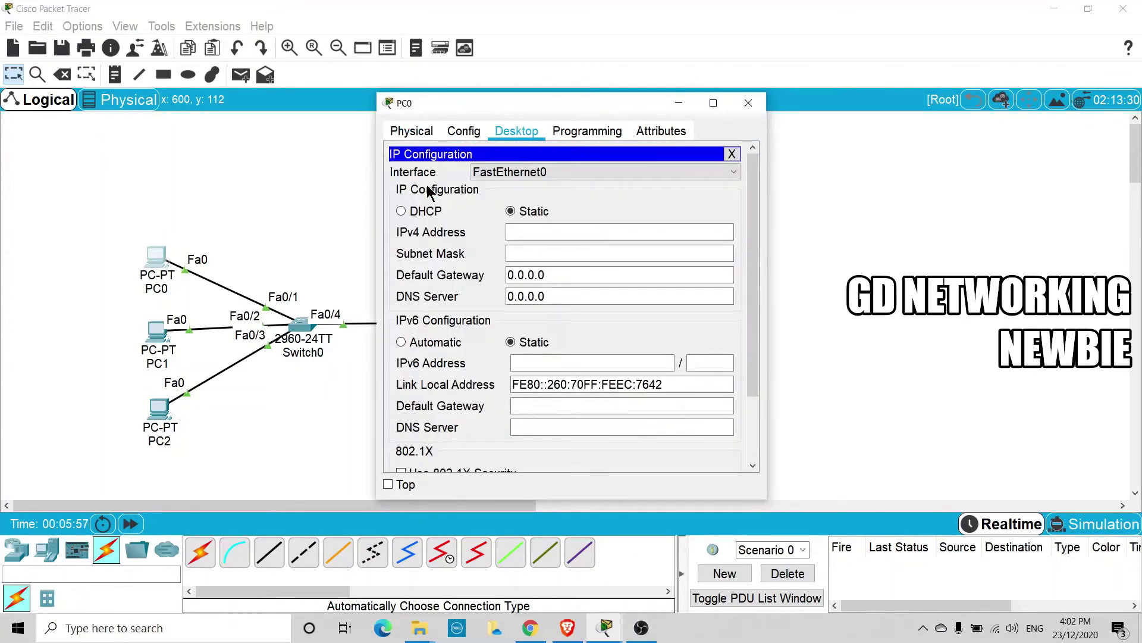
pyautogui.moveTo(561, 108); pyautogui.dragTo(689, 105)
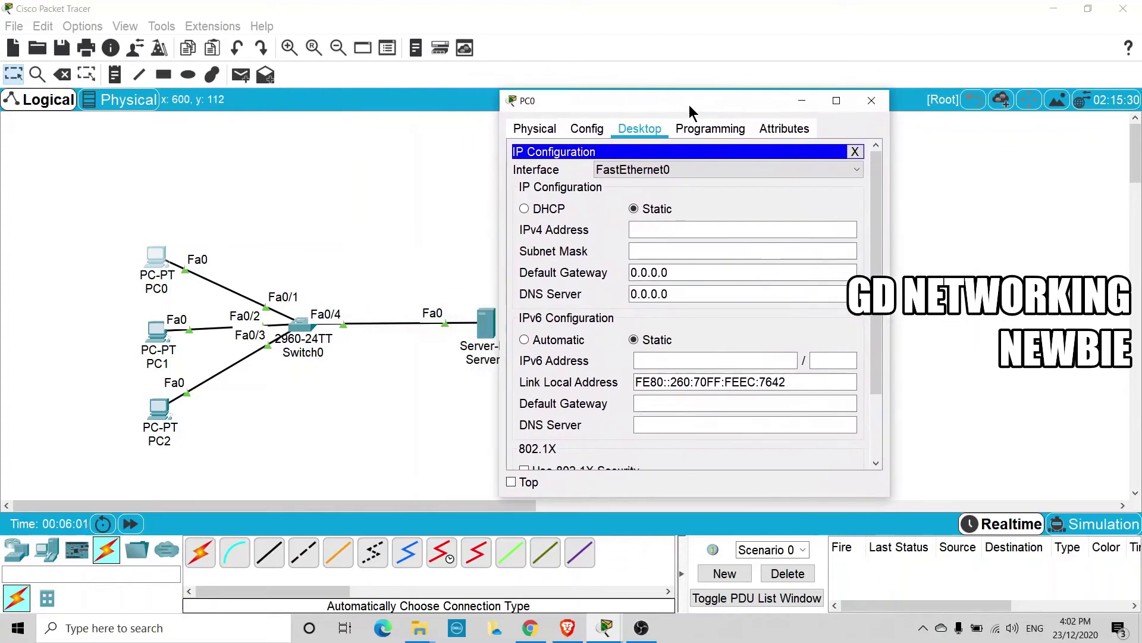
pyautogui.click(634, 208)
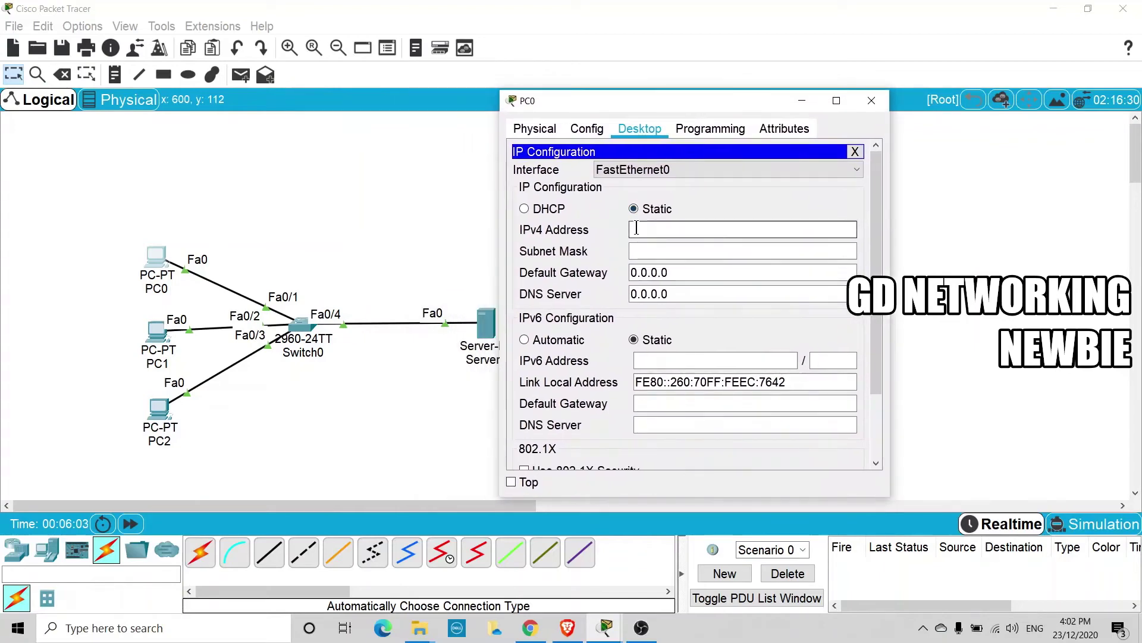
pyautogui.write('192')
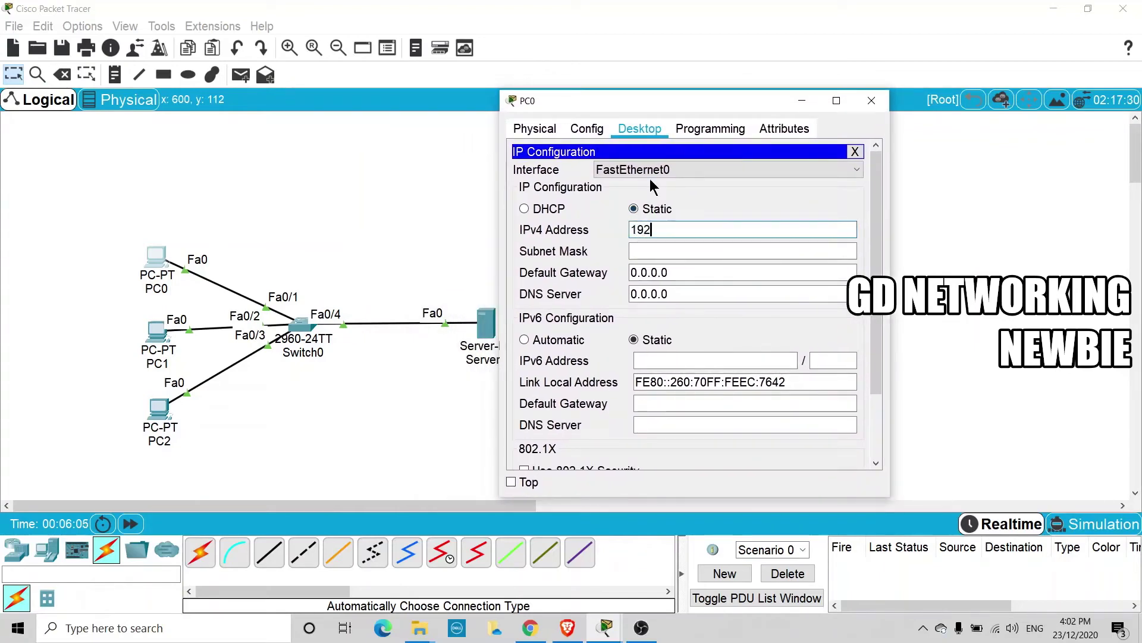
pyautogui.press('BackSpace')
pyautogui.press('BackSpace')
pyautogui.press('BackSpace')
pyautogui.click(524, 209)
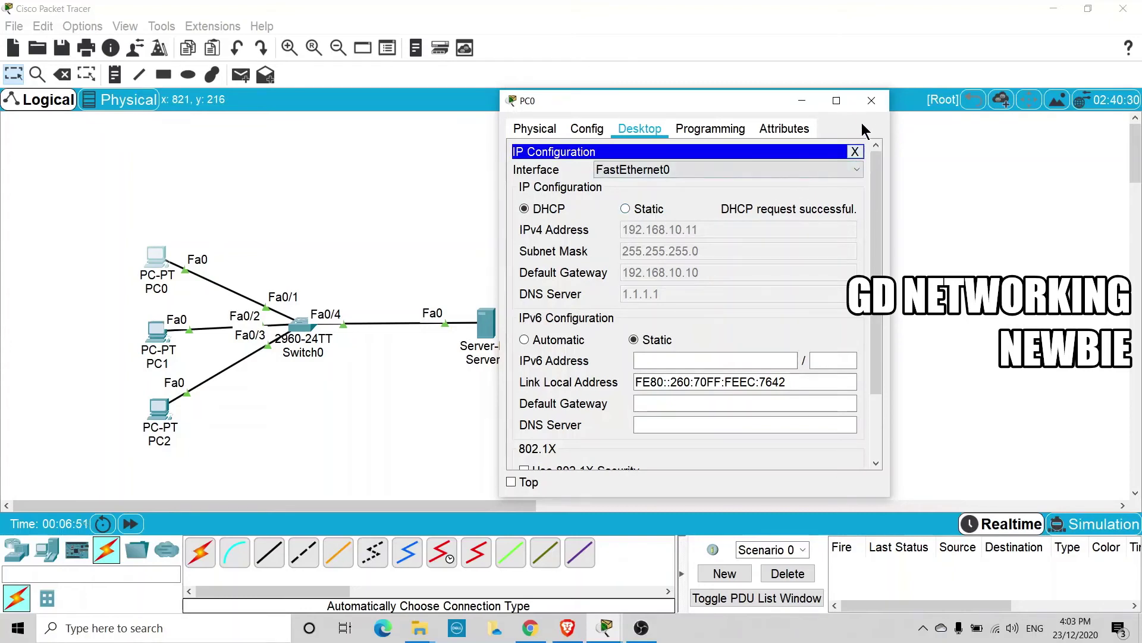
pyautogui.click(870, 100)
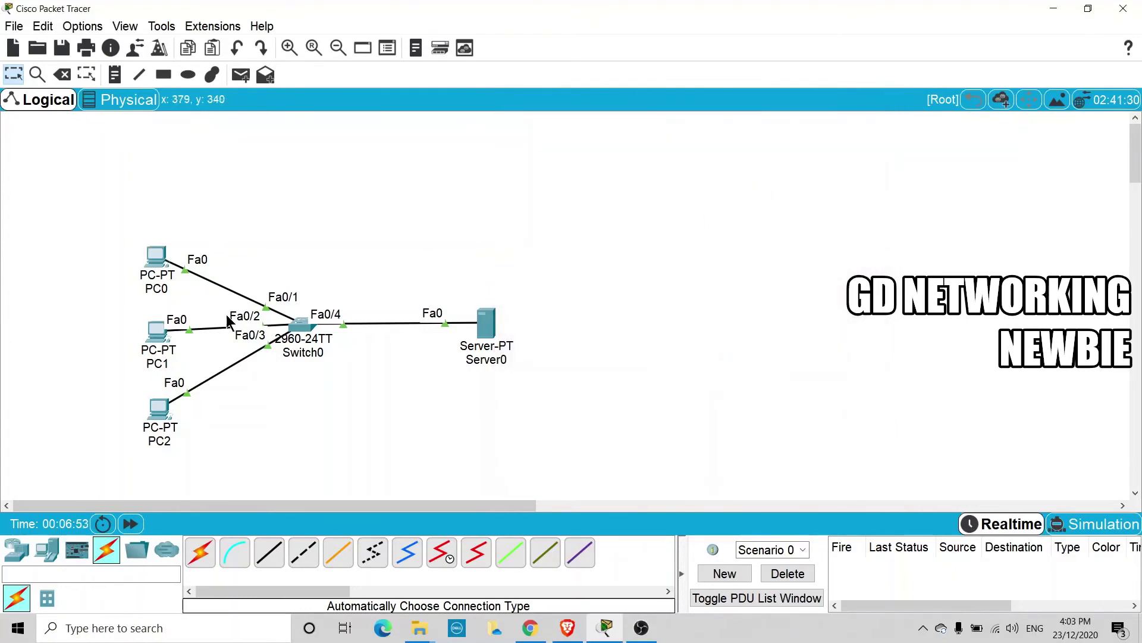
# - Set PC1's IP configuration to DHCP so it receives 192.168.10.12
pyautogui.click(158, 332)
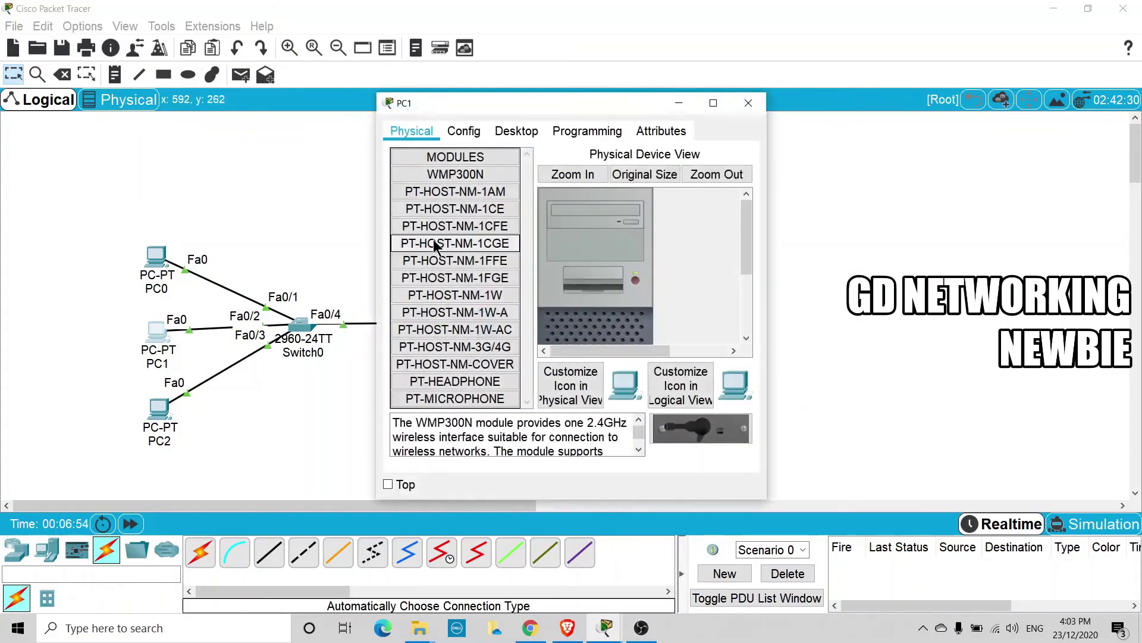
pyautogui.click(515, 132)
pyautogui.click(423, 196)
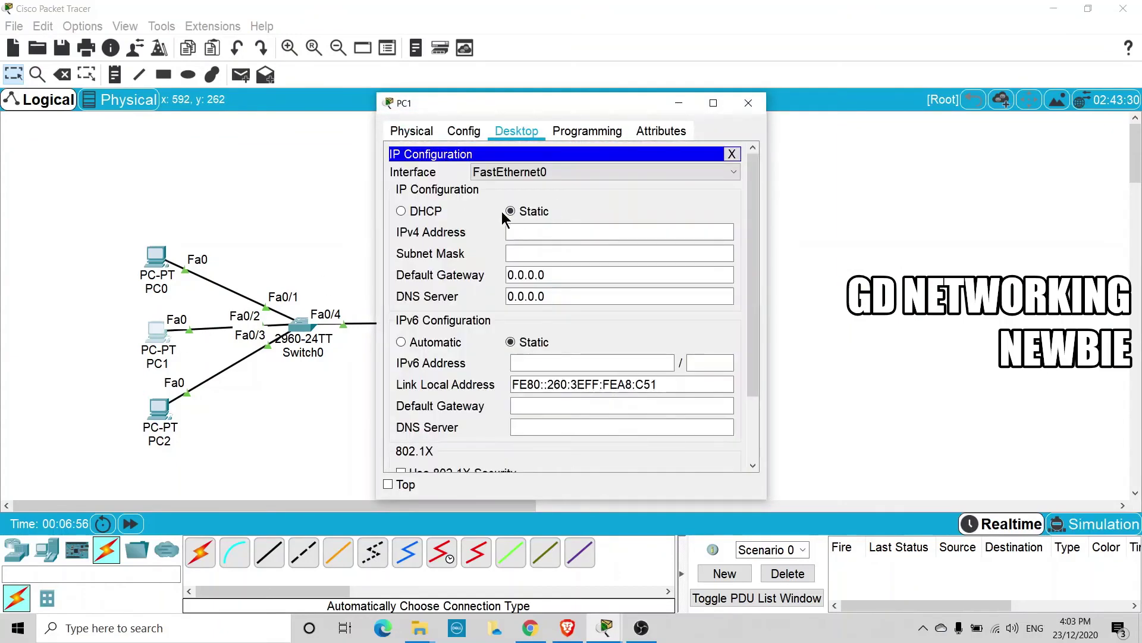
pyautogui.click(410, 214)
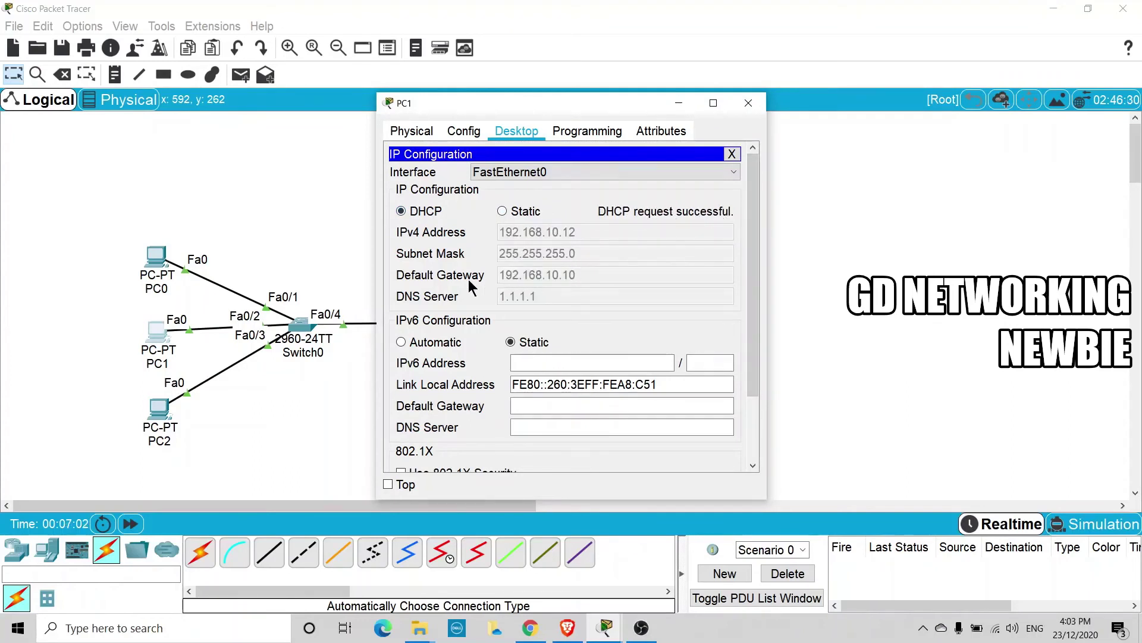
pyautogui.click(747, 103)
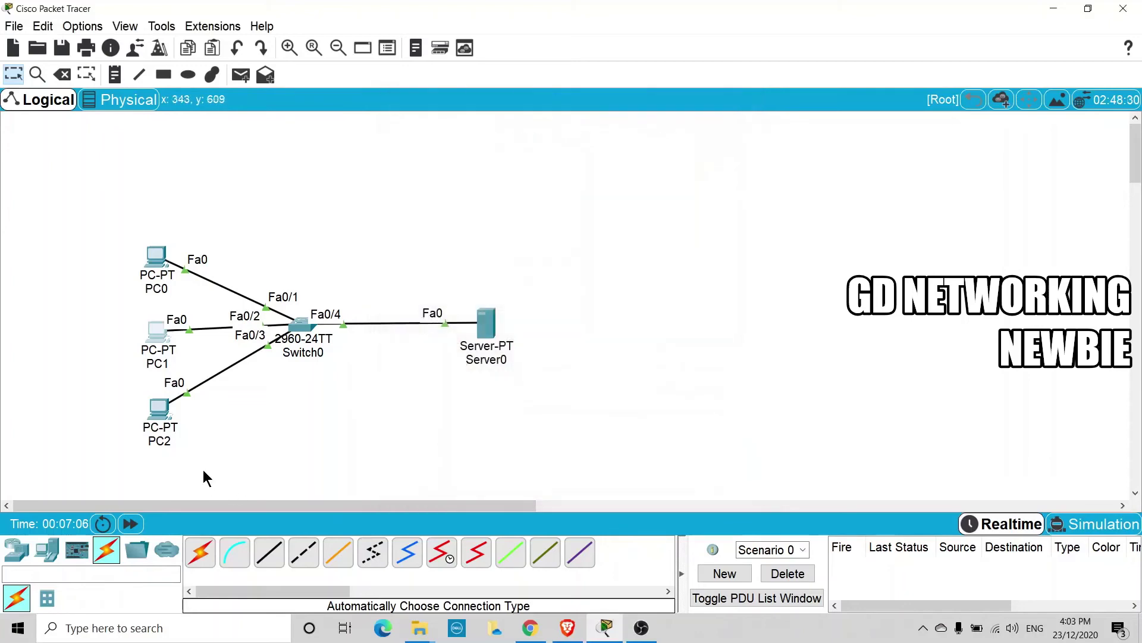
# - Set PC2's IP configuration to DHCP so it receives 192.168.10.13
pyautogui.click(161, 410)
pyautogui.click(520, 133)
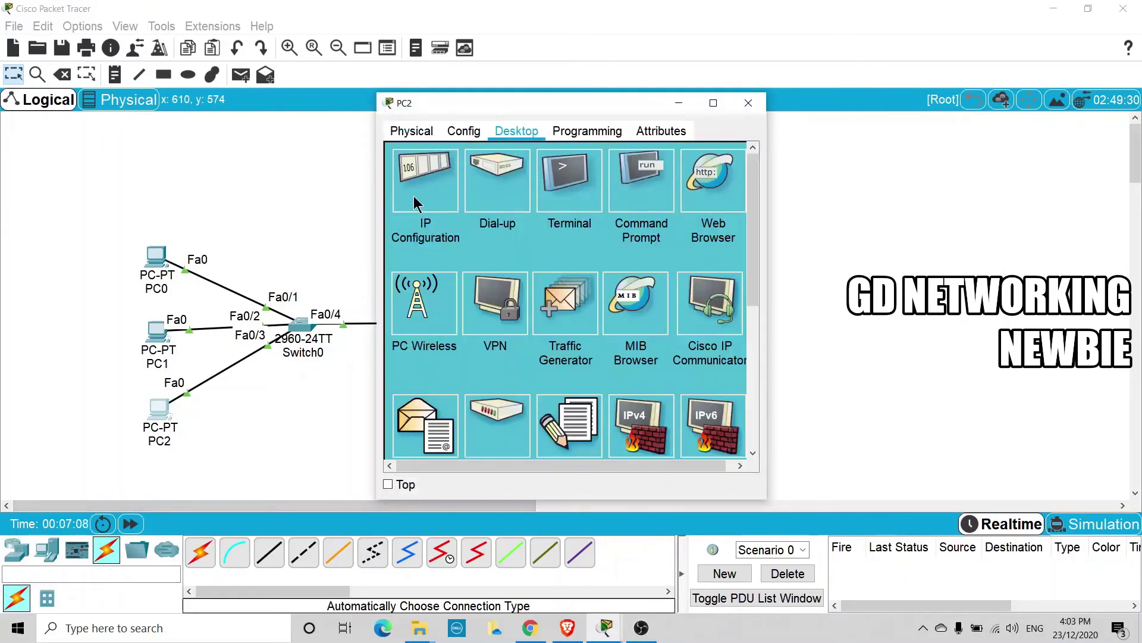
pyautogui.click(449, 199)
pyautogui.click(424, 210)
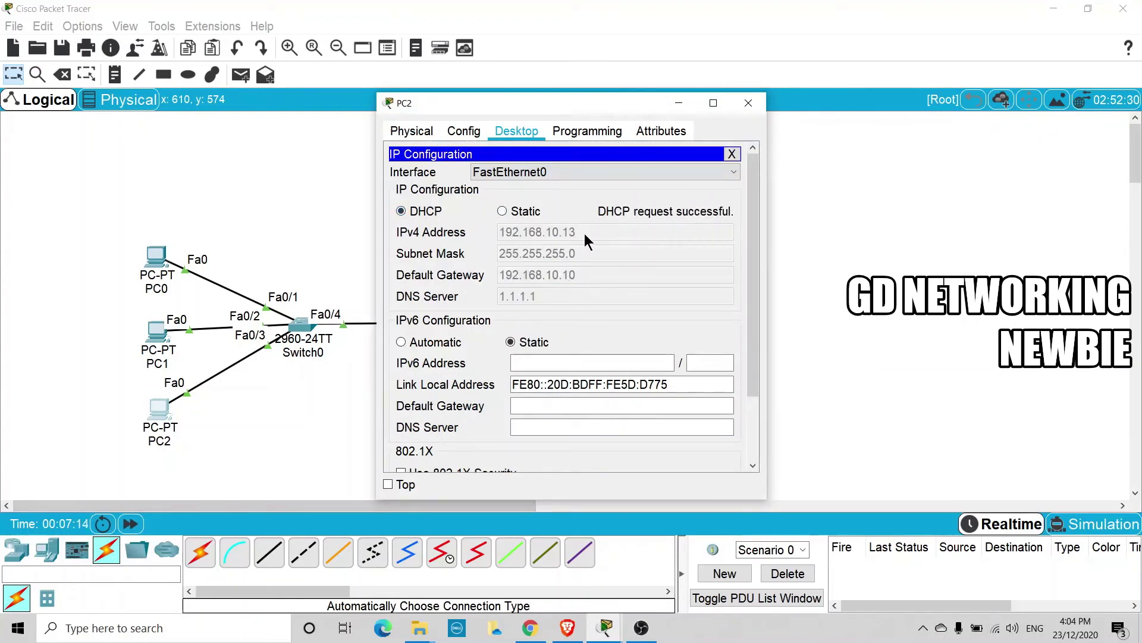
pyautogui.click(748, 103)
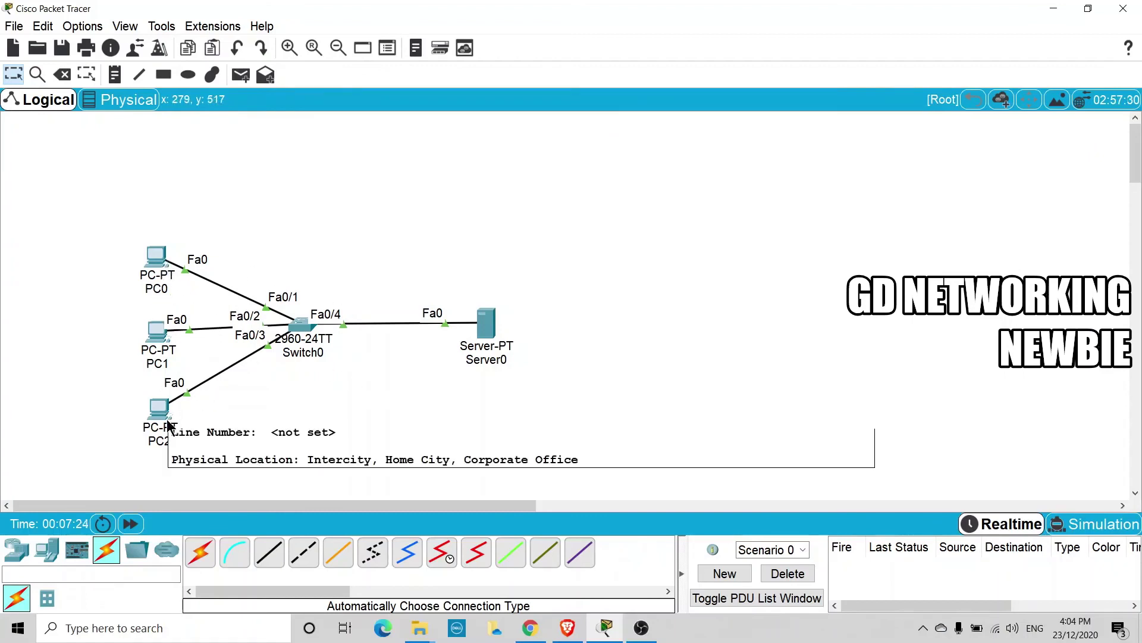
# - Run 'ping 192.168.10.13' from PC0's command prompt and get 4 of 4 replies
pyautogui.moveTo(169, 424)
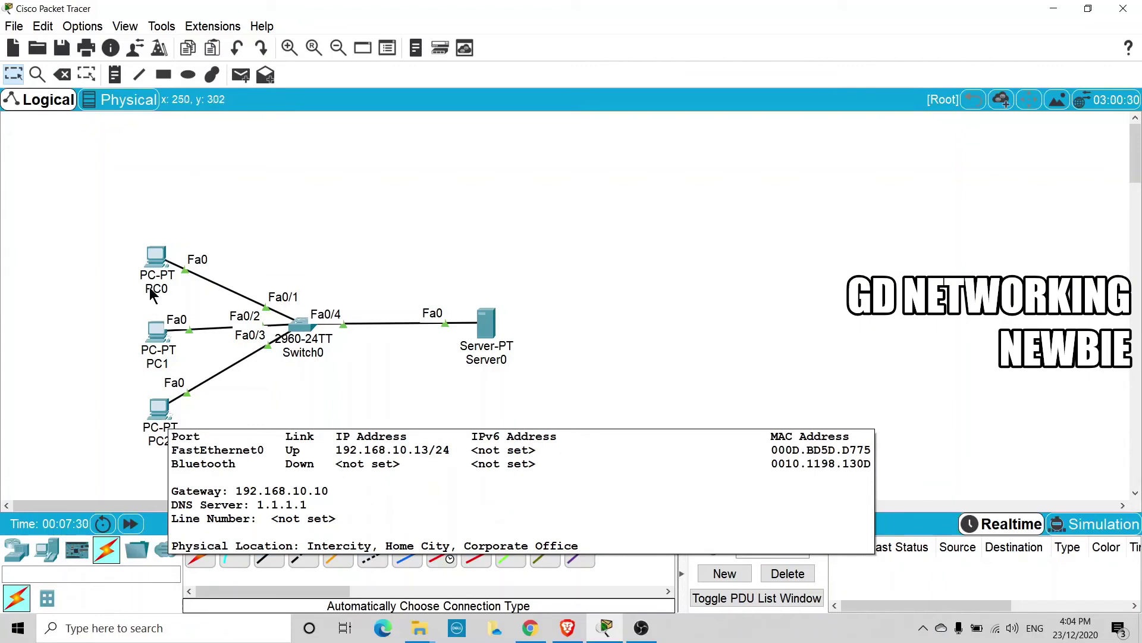
pyautogui.click(157, 259)
pyautogui.click(657, 202)
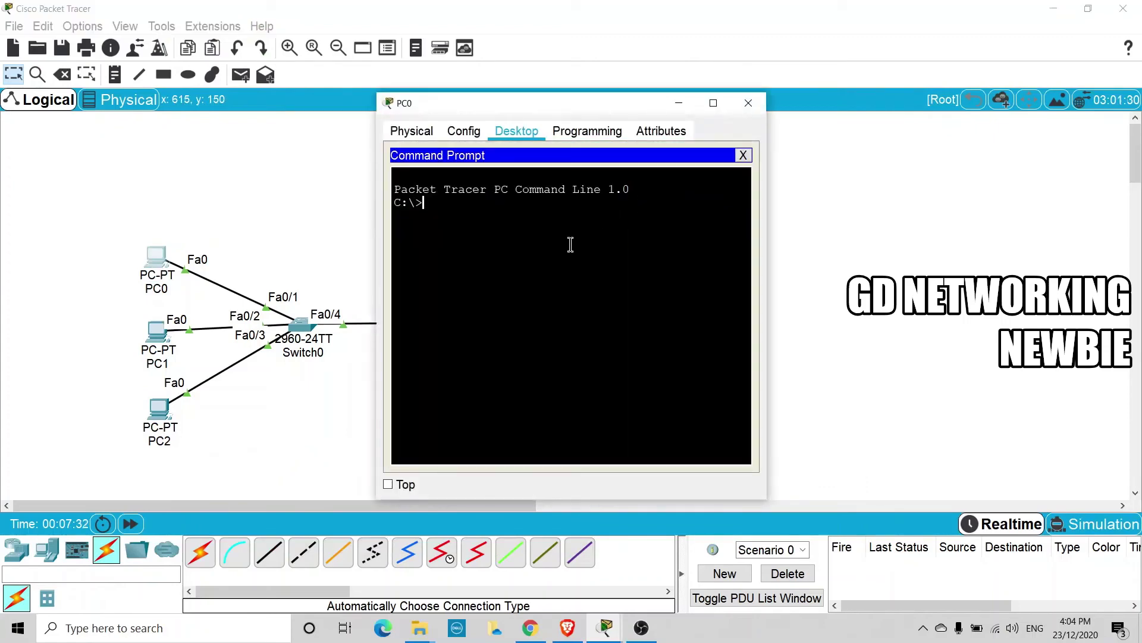
pyautogui.write('ping 192.168.10.13')
pyautogui.press('Return')
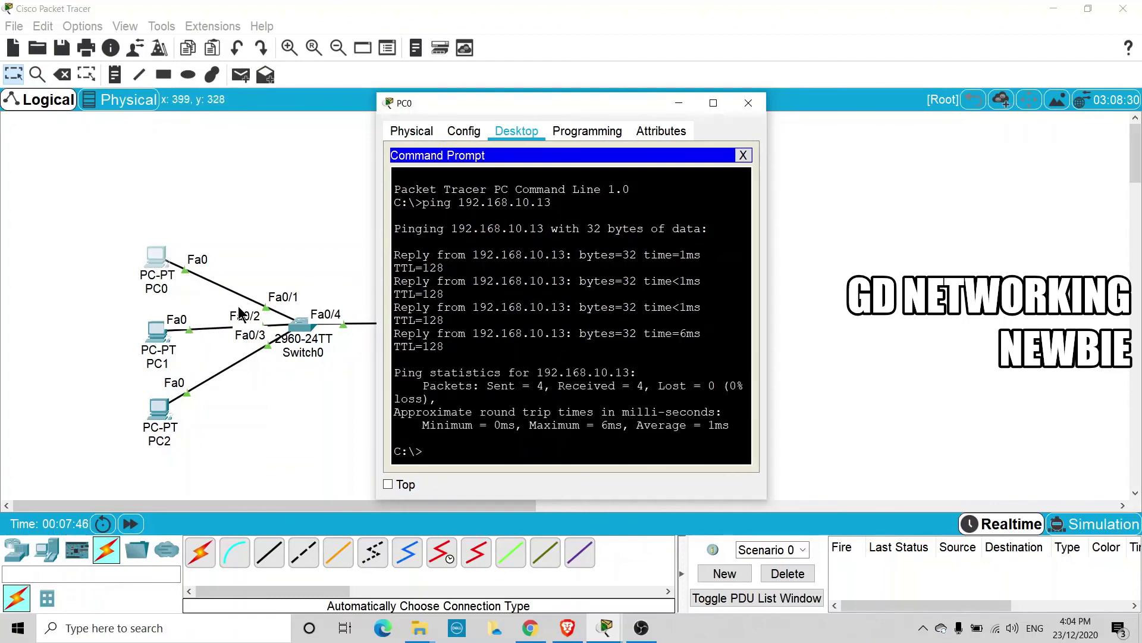
pyautogui.click(748, 107)
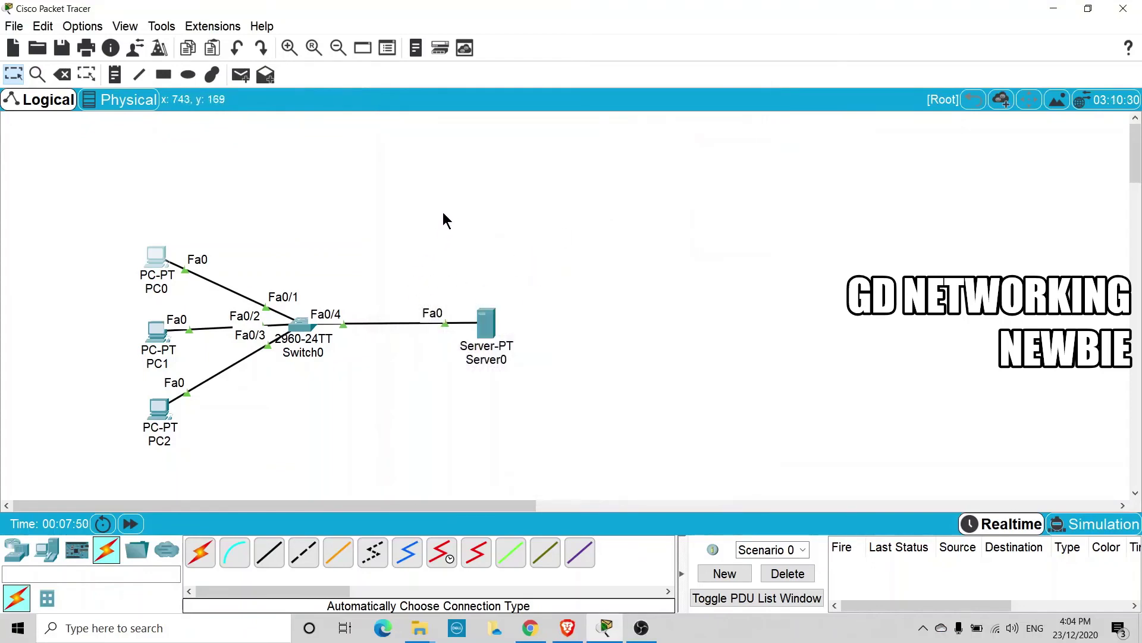